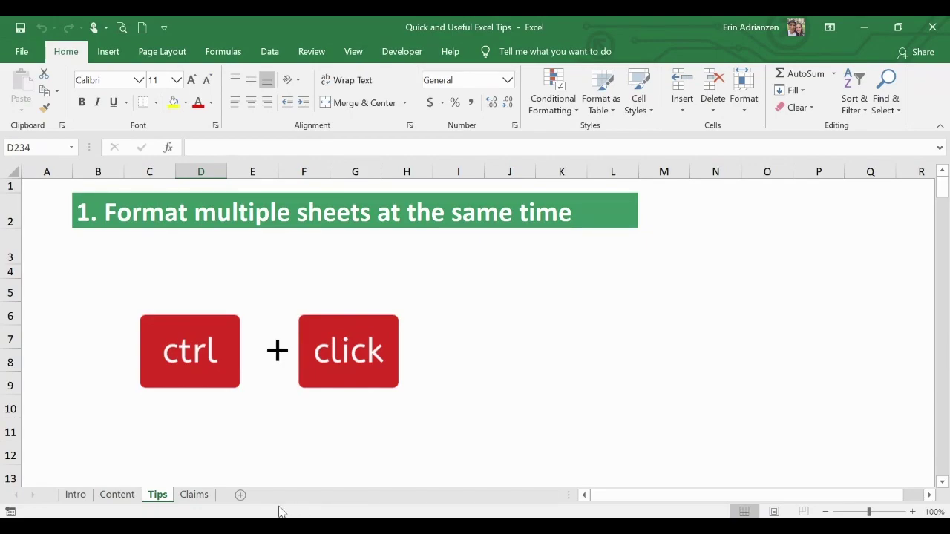
# Step: Insert three blank worksheets between the Tips and Claims sheets
pyautogui.click(240, 495)
pyautogui.click(285, 495)
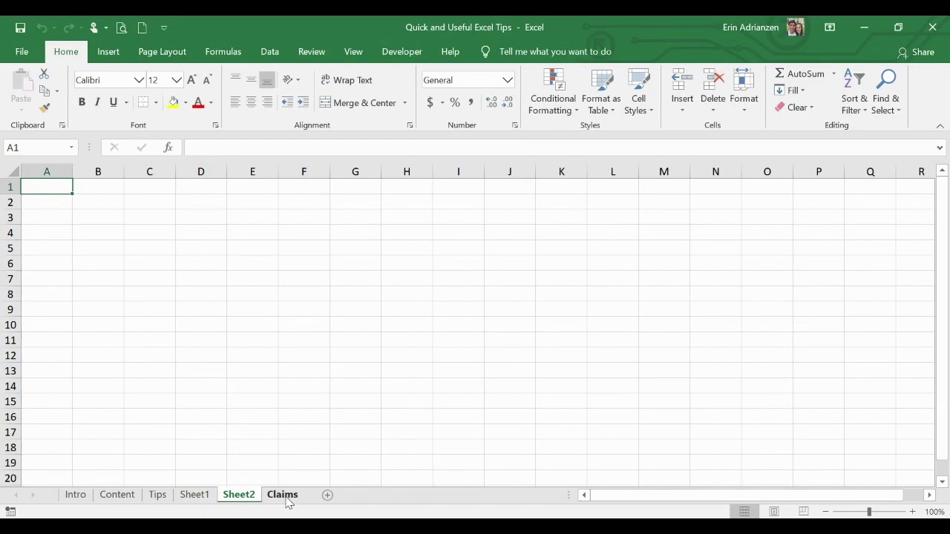
pyautogui.click(331, 495)
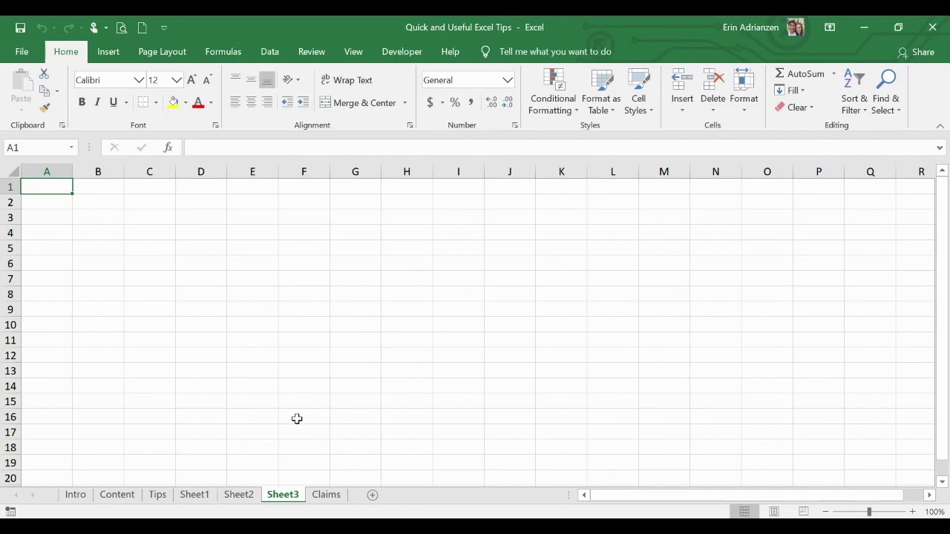
# Step: Group Sheet1, Sheet2 and Sheet3 so they can be edited together
pyautogui.click(199, 495)
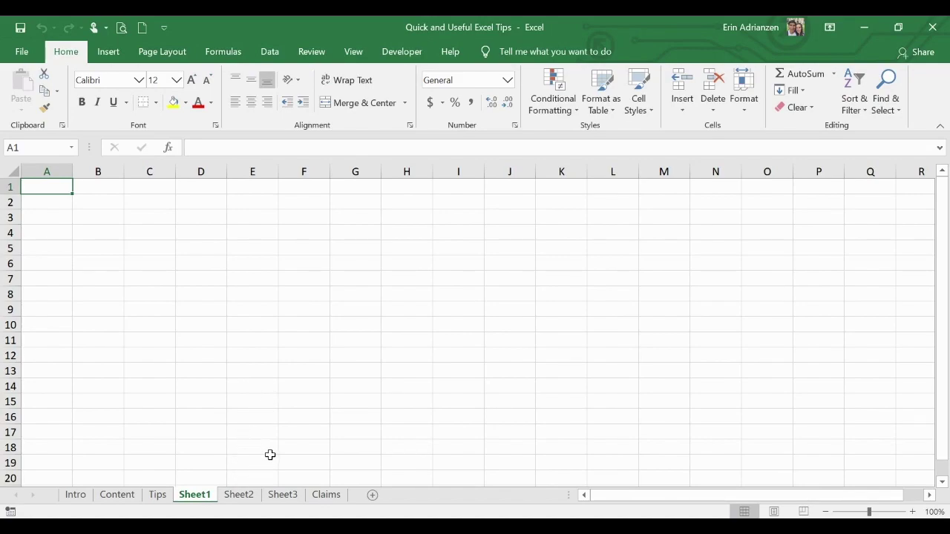
pyautogui.keyDown('ctrl'); pyautogui.click(242, 495); pyautogui.keyUp('ctrl')
pyautogui.keyDown('ctrl'); pyautogui.click(292, 496); pyautogui.keyUp('ctrl')
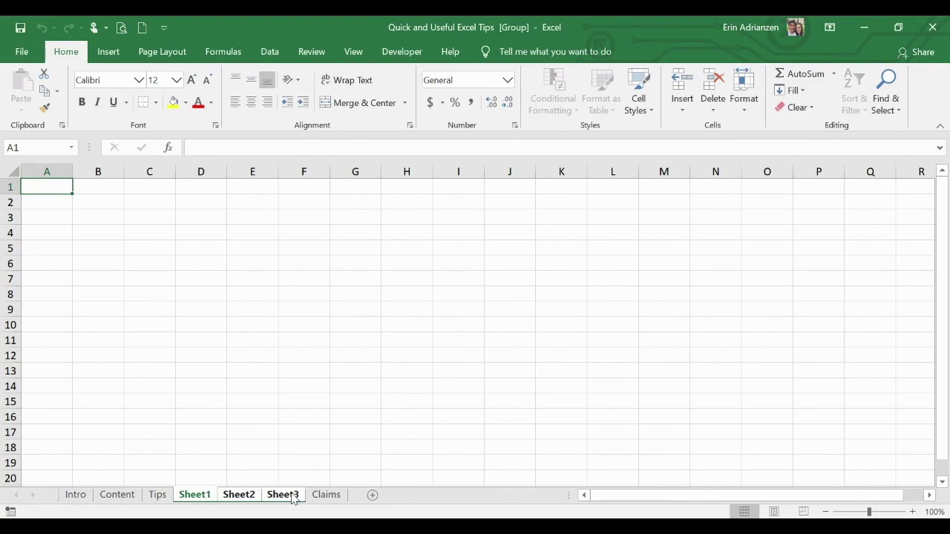
# Step: Enter the headings "Customer" in B4 and "Shipping company" in C3 of the grouped sheets
pyautogui.click(115, 233)
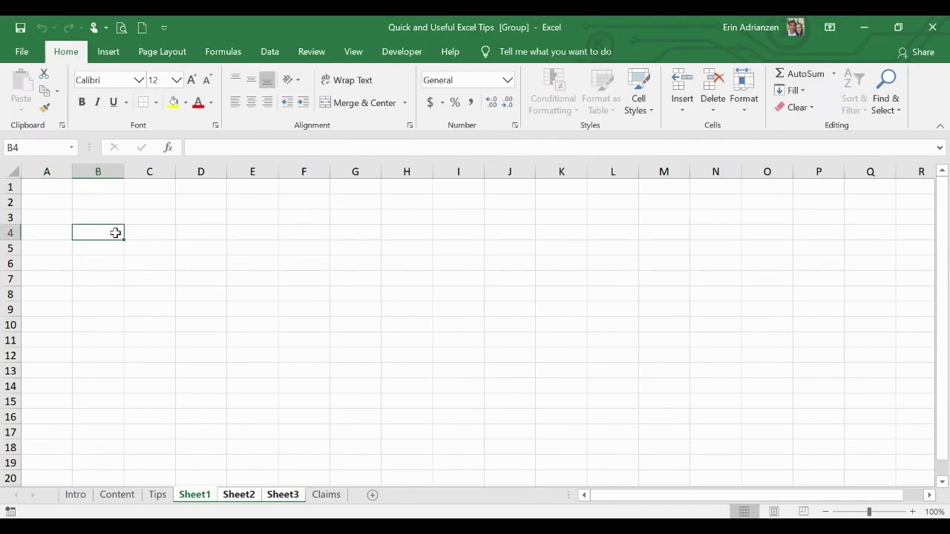
pyautogui.write('Customer')
pyautogui.press('Up')
pyautogui.press('Right')
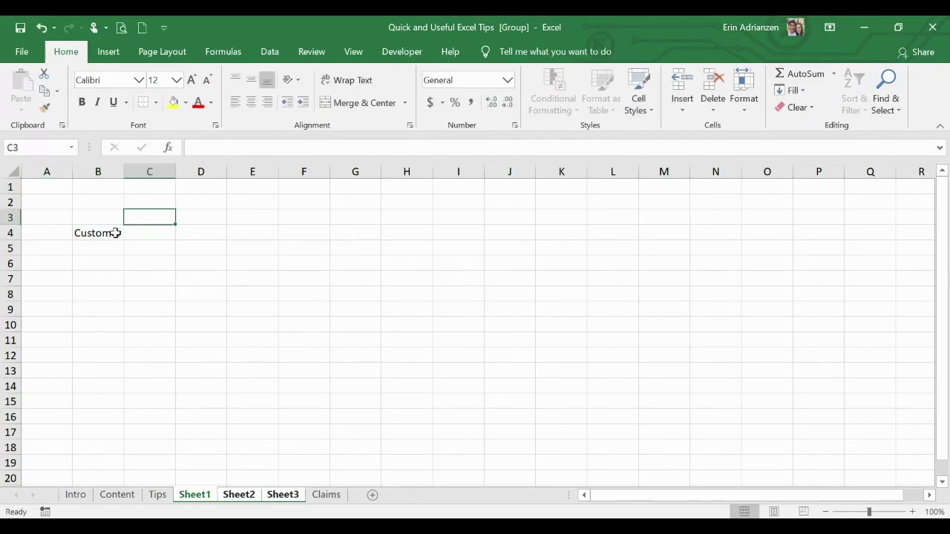
pyautogui.write('Shipping comoa')
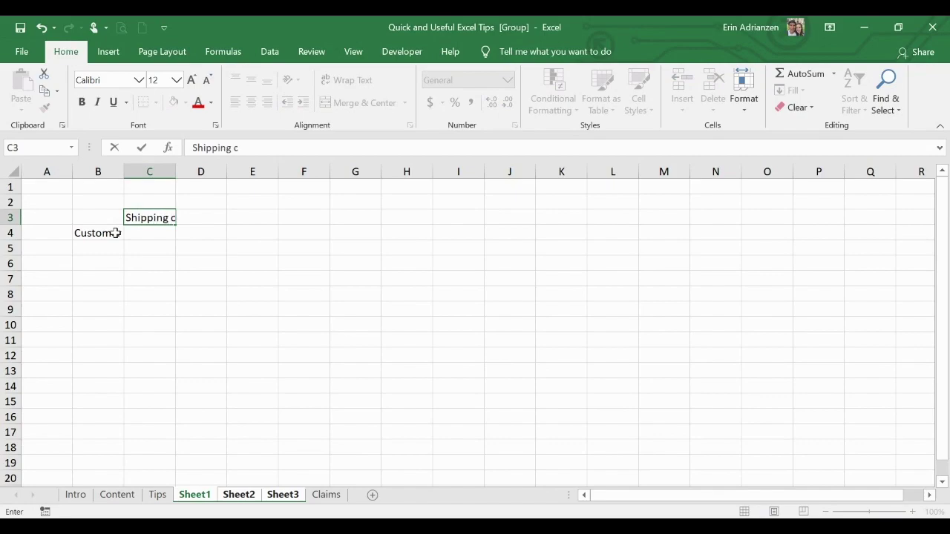
pyautogui.press('BackSpace')
pyautogui.press('BackSpace')
pyautogui.write('pany')
pyautogui.press('Return')
# Step: Enter the carrier headings FedEx, USPS, UPS and DHL across cells C4 to F4
pyautogui.write('Fe')
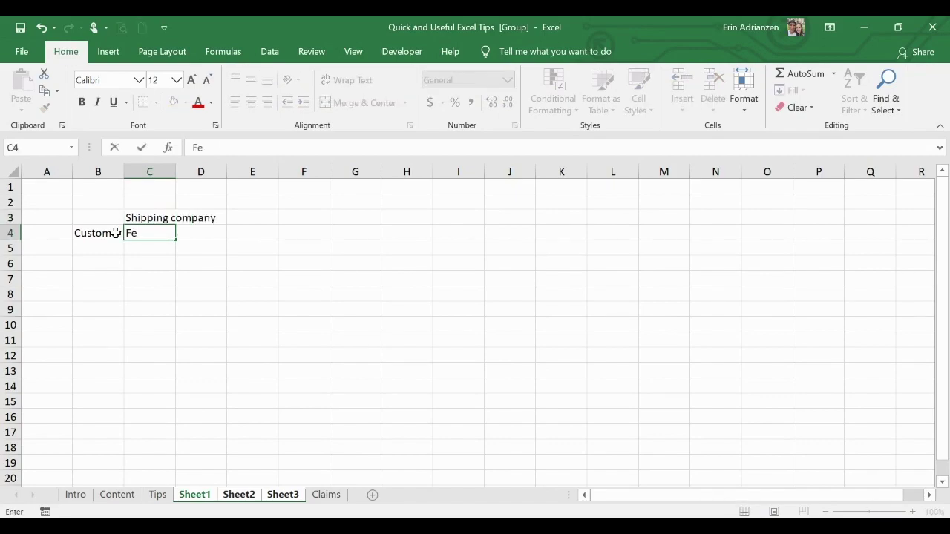
pyautogui.write('dEx')
pyautogui.press('Right')
pyautogui.write('USPS')
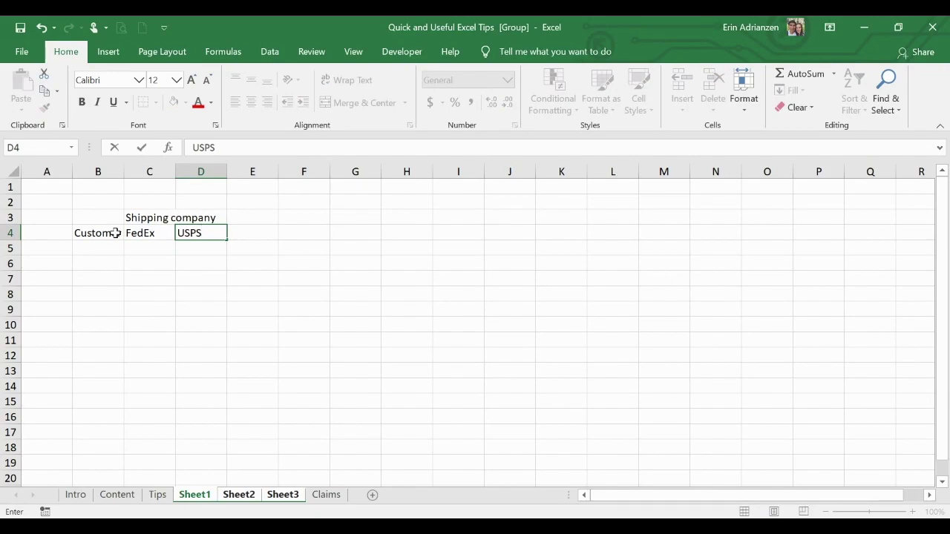
pyautogui.press('Right')
pyautogui.write('UPS')
pyautogui.press('Right')
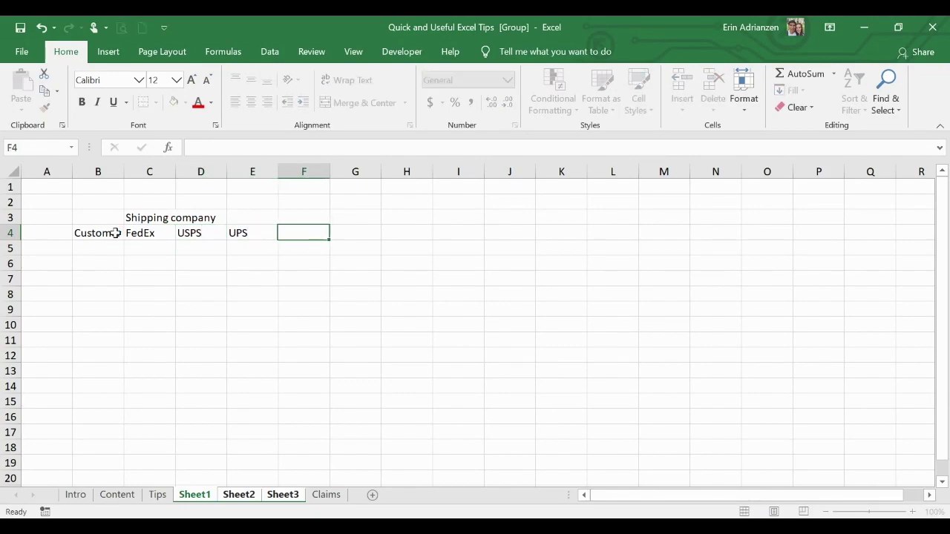
pyautogui.write('DH')
pyautogui.press('BackSpace')
pyautogui.write('HL')
pyautogui.press('Return')
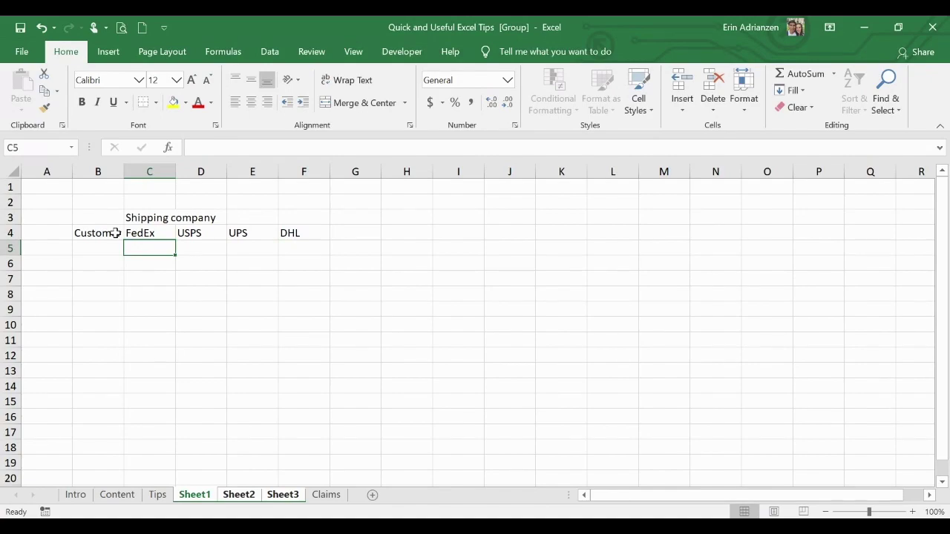
# Step: Fill B5:B14 with the series Customer 1 to Customer 10 and autofit column B to its contents
pyautogui.click(103, 250)
pyautogui.write('Customer')
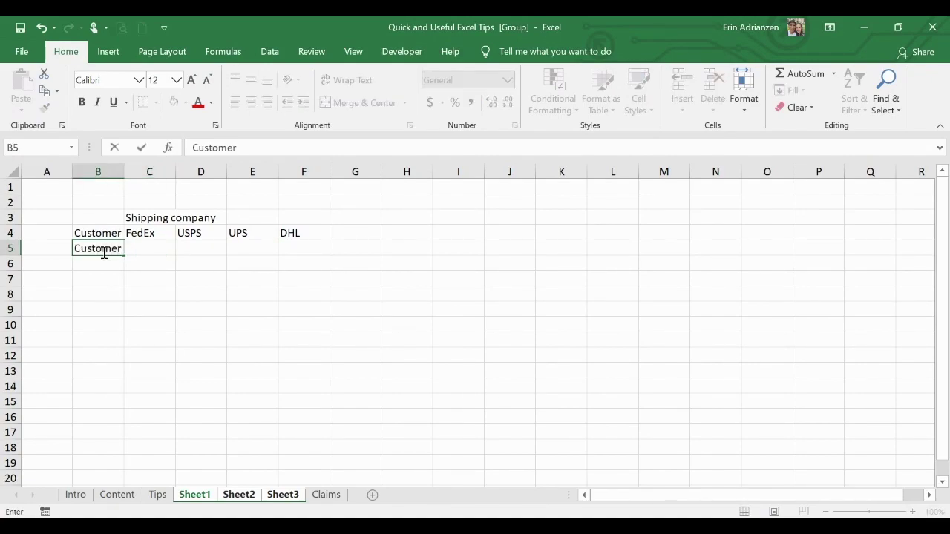
pyautogui.write(' 1')
pyautogui.press('Return')
pyautogui.write('Customer 2')
pyautogui.press('Return')
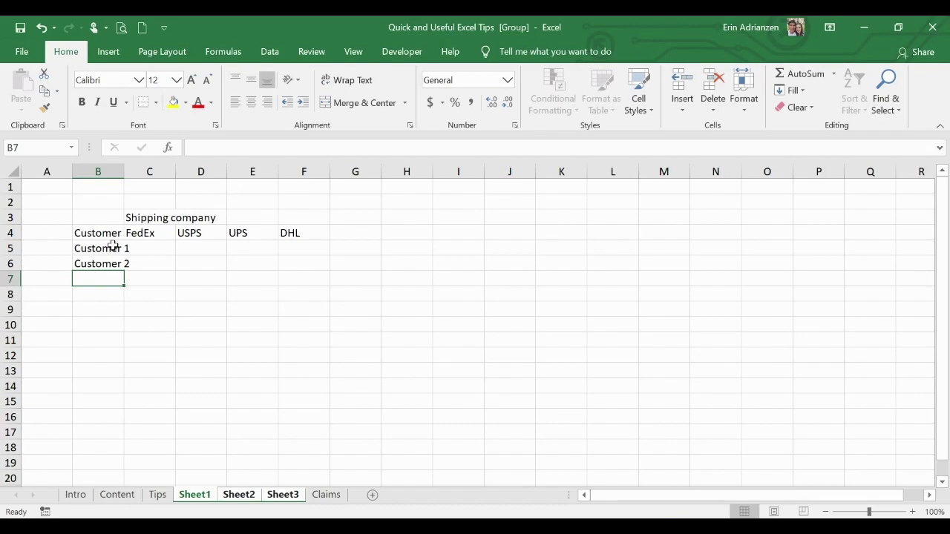
pyautogui.moveTo(113, 246); pyautogui.dragTo(125, 391)
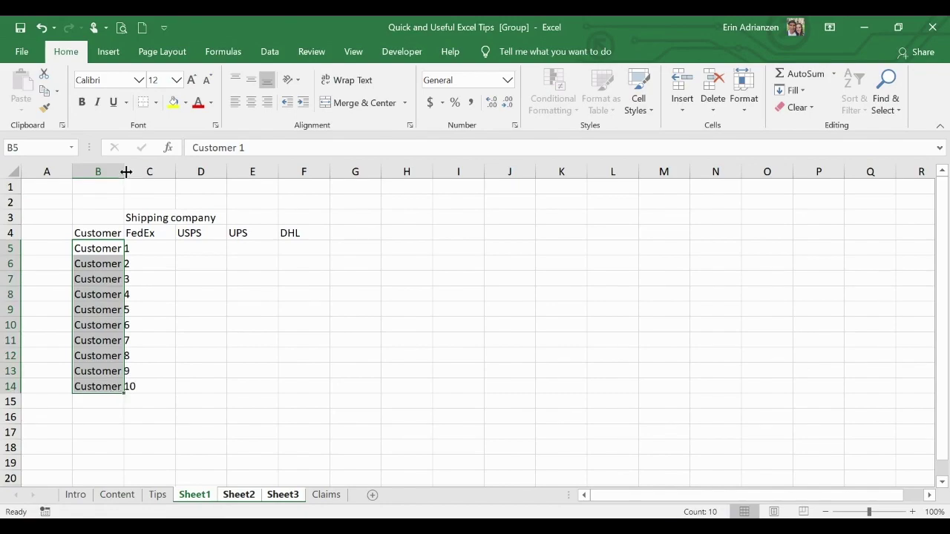
pyautogui.doubleClick(124, 171)
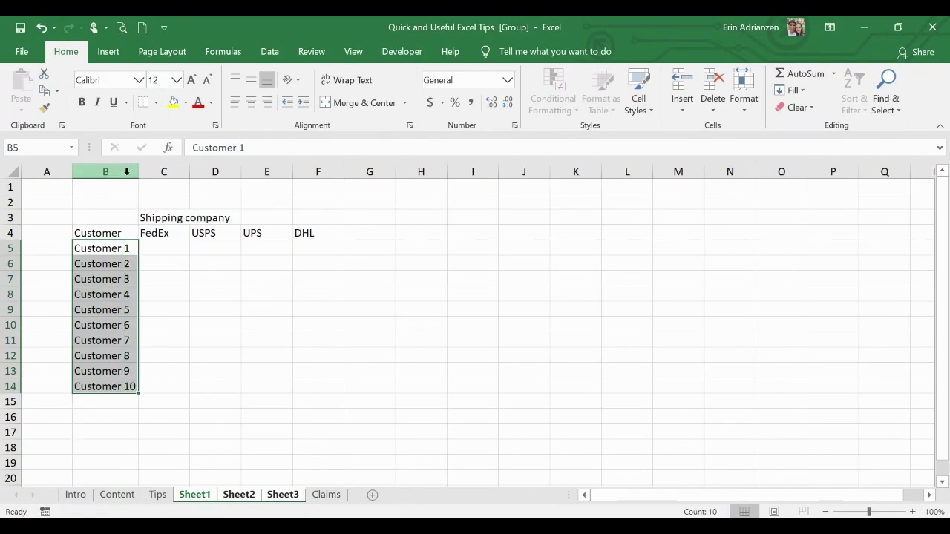
# Step: Merge and center the "Shipping company" heading across C3:F3 and the "Customer" heading over B3:B4
pyautogui.click(174, 230)
pyautogui.moveTo(152, 218); pyautogui.dragTo(309, 215)
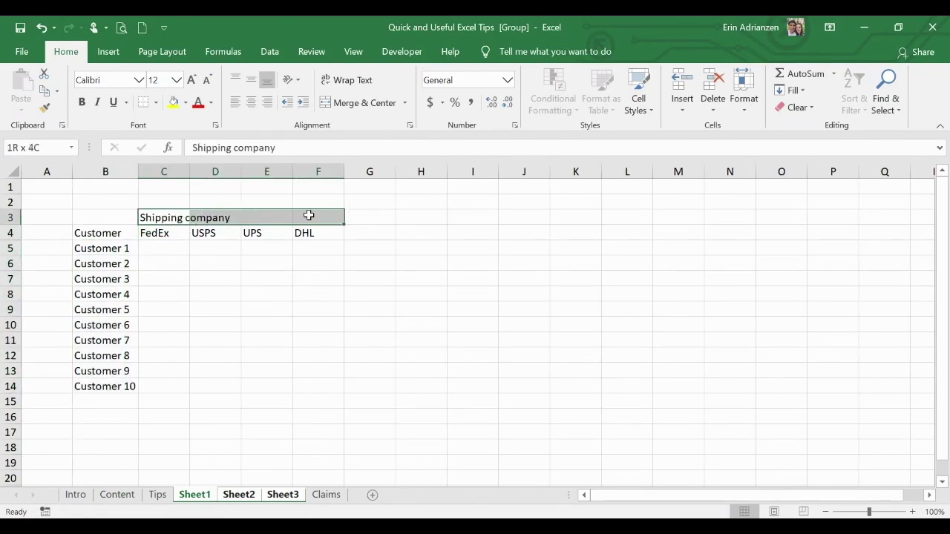
pyautogui.click(364, 104)
pyautogui.moveTo(97, 217); pyautogui.dragTo(92, 232)
pyautogui.click(375, 108)
pyautogui.click(221, 293)
# Step: Apply all borders to the whole table in B3:F14
pyautogui.moveTo(123, 230); pyautogui.dragTo(262, 382)
pyautogui.click(157, 104)
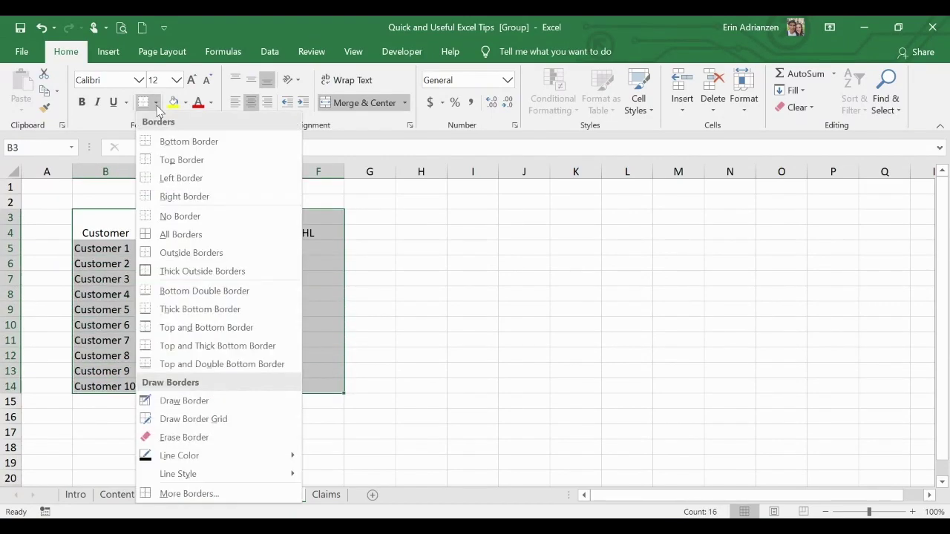
pyautogui.click(184, 235)
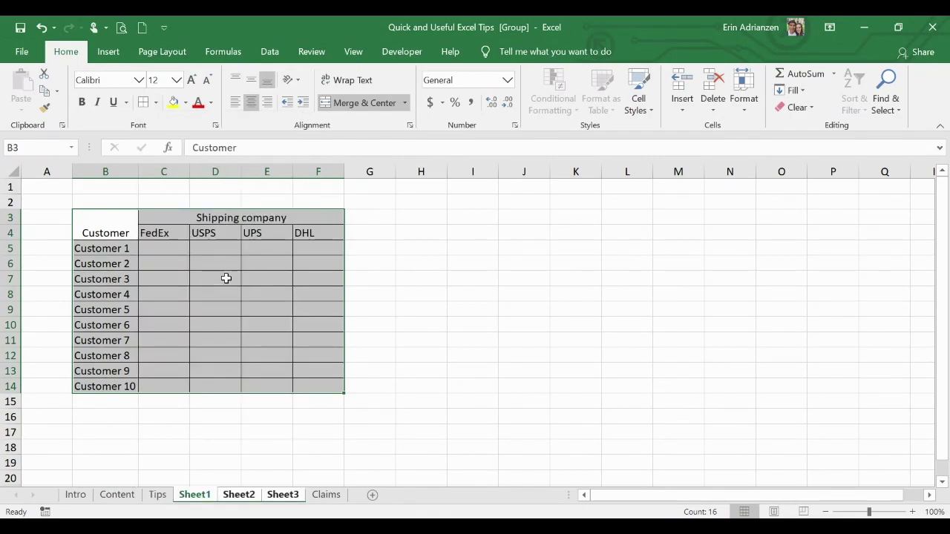
pyautogui.click(209, 256)
# Step: Format the table's header rows B3:F4 with a blue fill and white text
pyautogui.moveTo(121, 225); pyautogui.dragTo(254, 230)
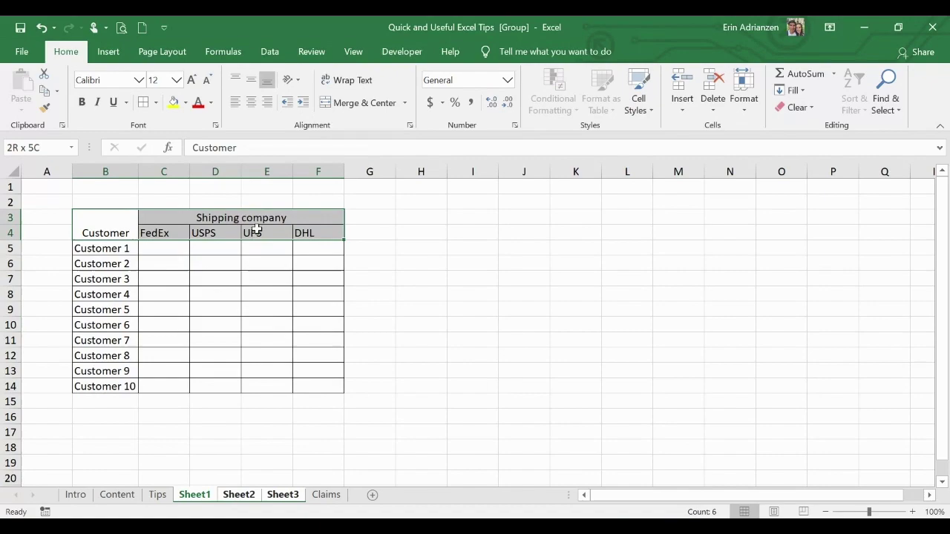
pyautogui.click(186, 103)
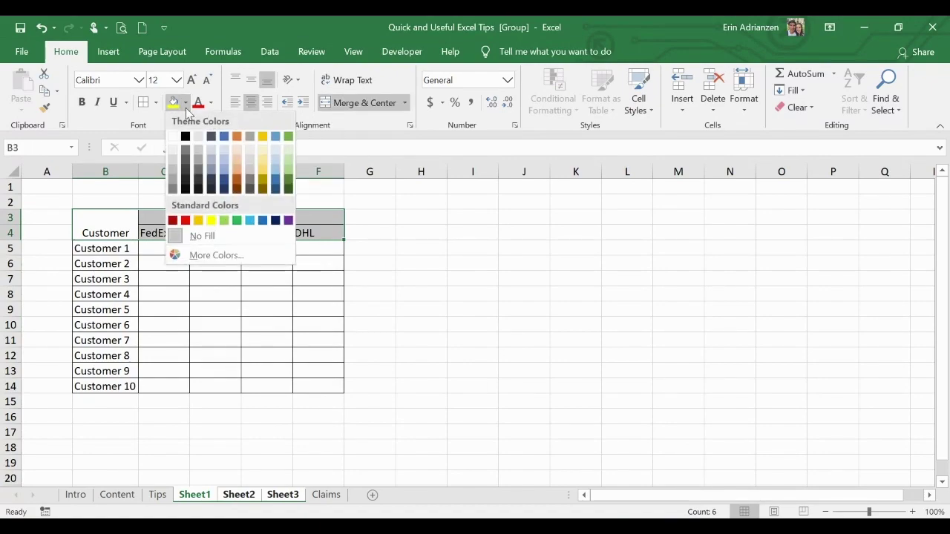
pyautogui.click(262, 219)
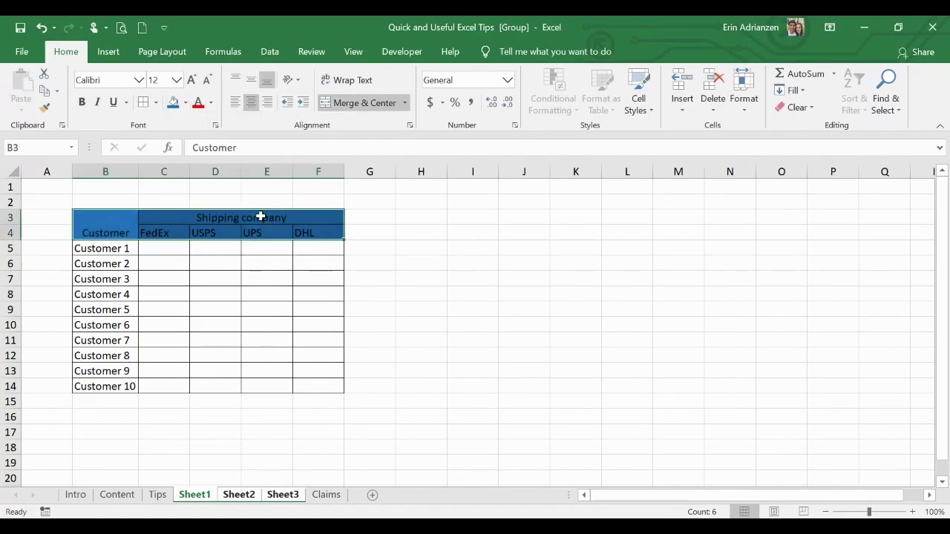
pyautogui.click(210, 103)
pyautogui.click(199, 152)
pyautogui.click(236, 291)
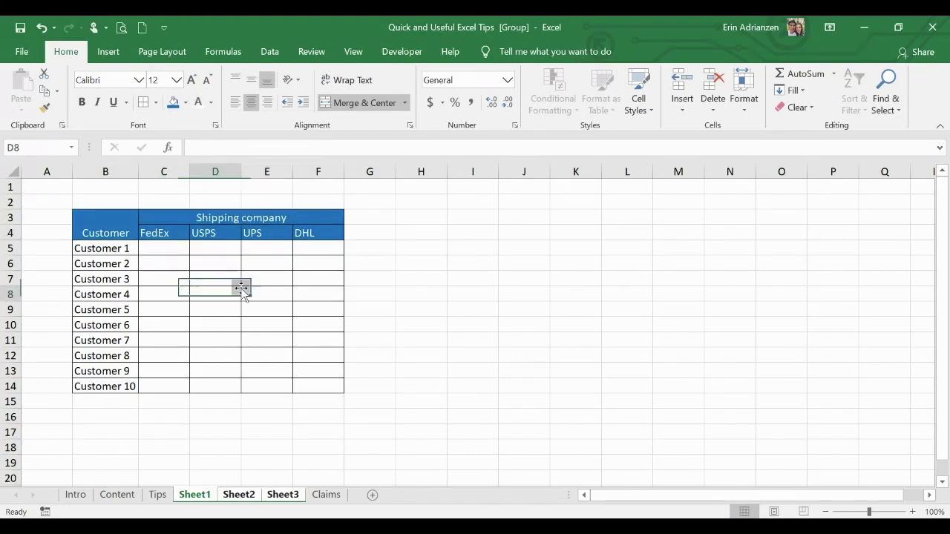
pyautogui.click(250, 295)
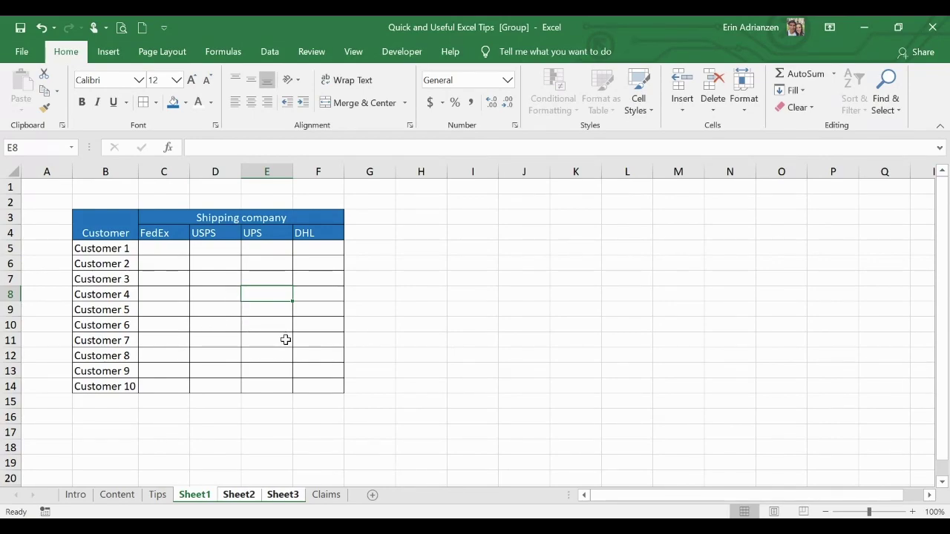
# Step: Ungroup the sheets and check the formatted table on Sheet1, Sheet2 and Sheet3 individually
pyautogui.click(156, 496)
pyautogui.click(194, 496)
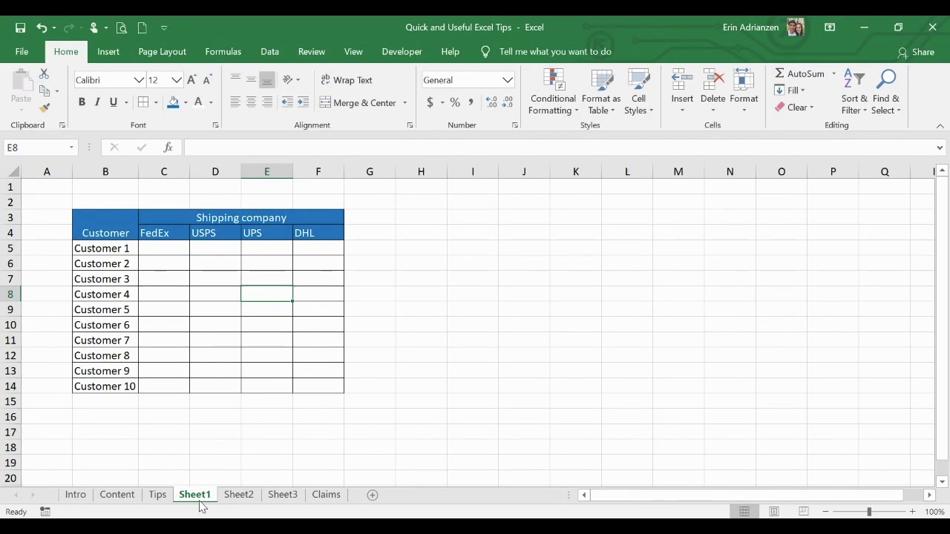
pyautogui.click(235, 496)
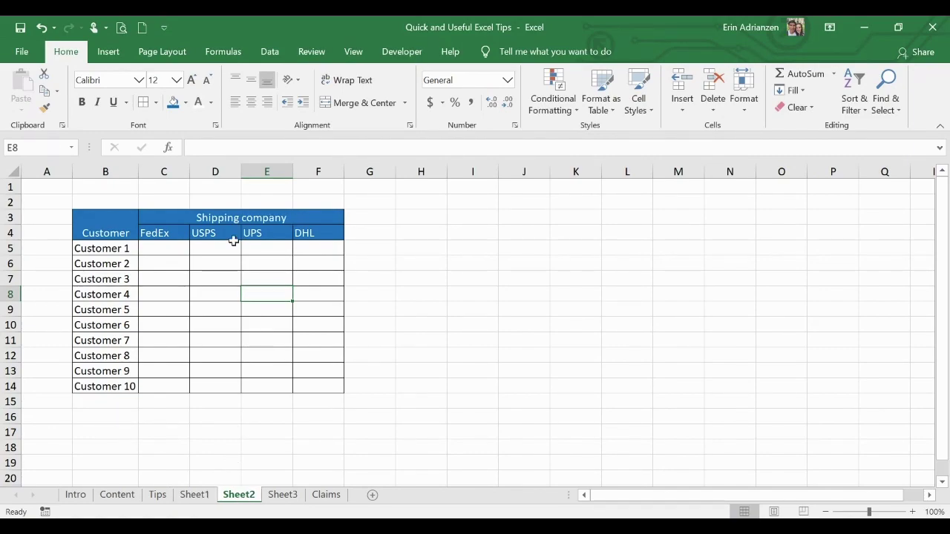
pyautogui.click(282, 495)
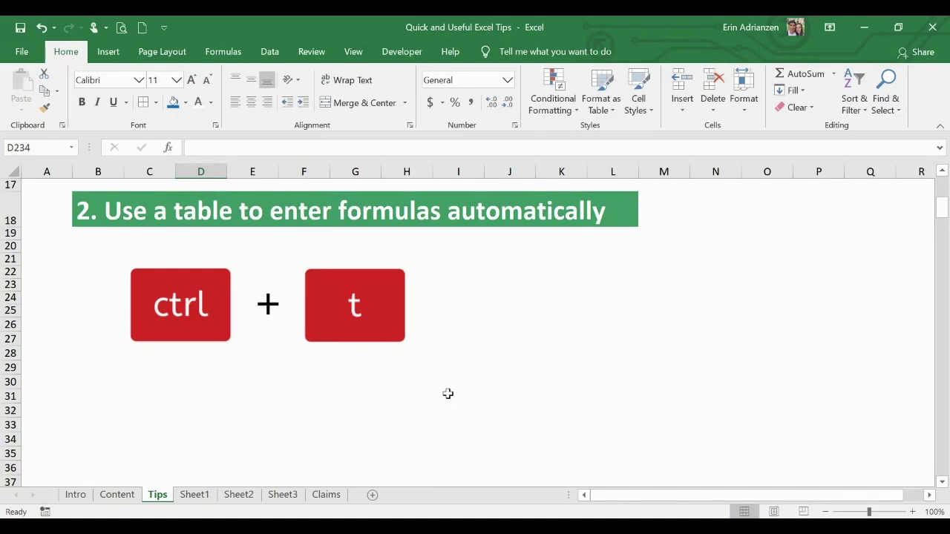
# Step: Convert the claims data in B4:L104 on the Claims sheet into a table with headers
pyautogui.click(327, 497)
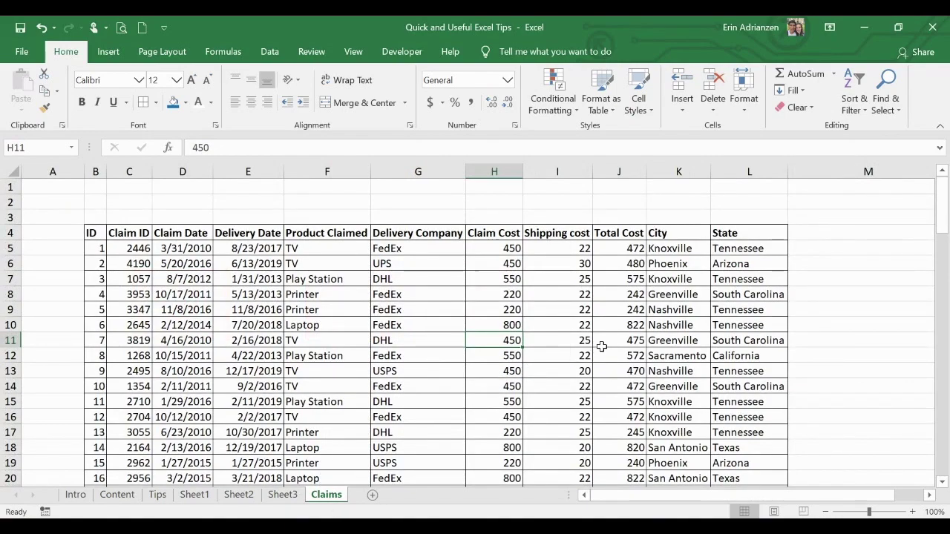
pyautogui.click(421, 296)
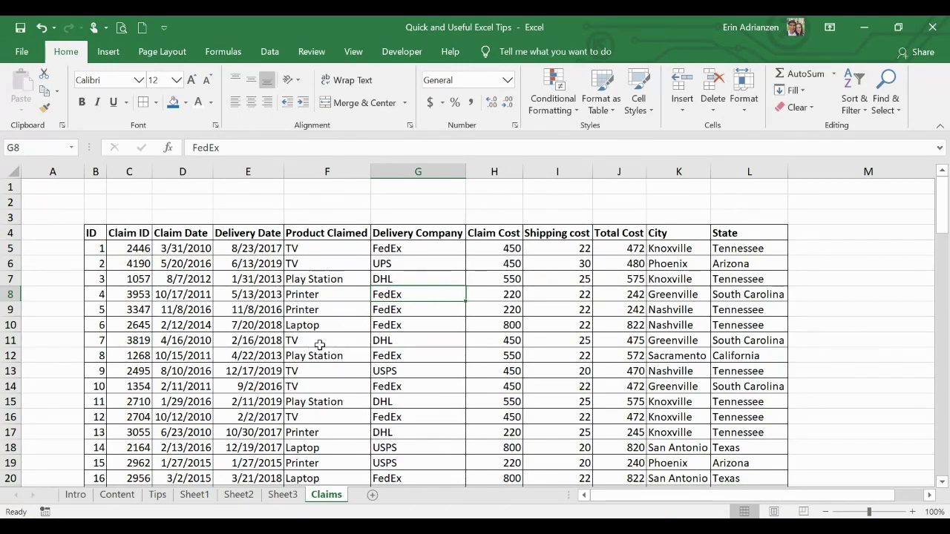
pyautogui.click(261, 341)
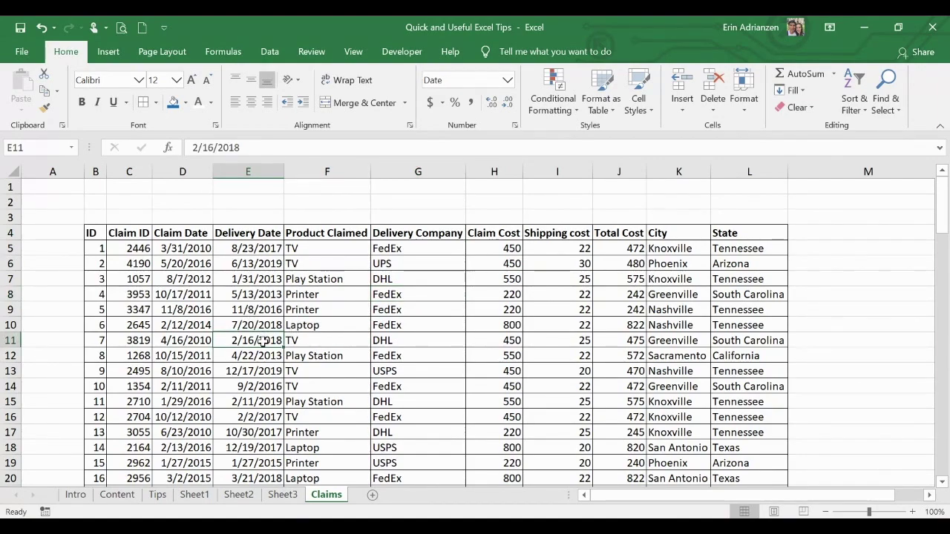
pyautogui.hotkey('ctrl', 't')
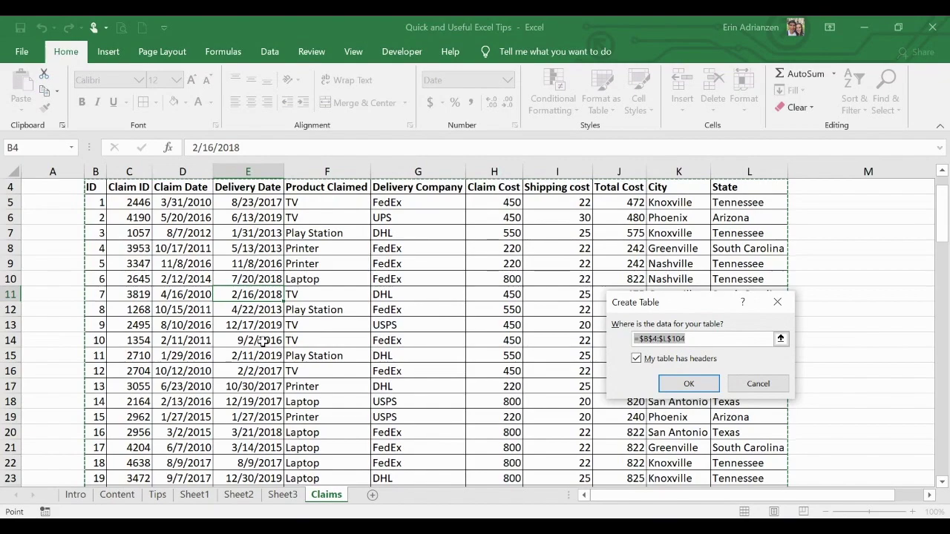
pyautogui.moveTo(708, 307); pyautogui.dragTo(423, 239)
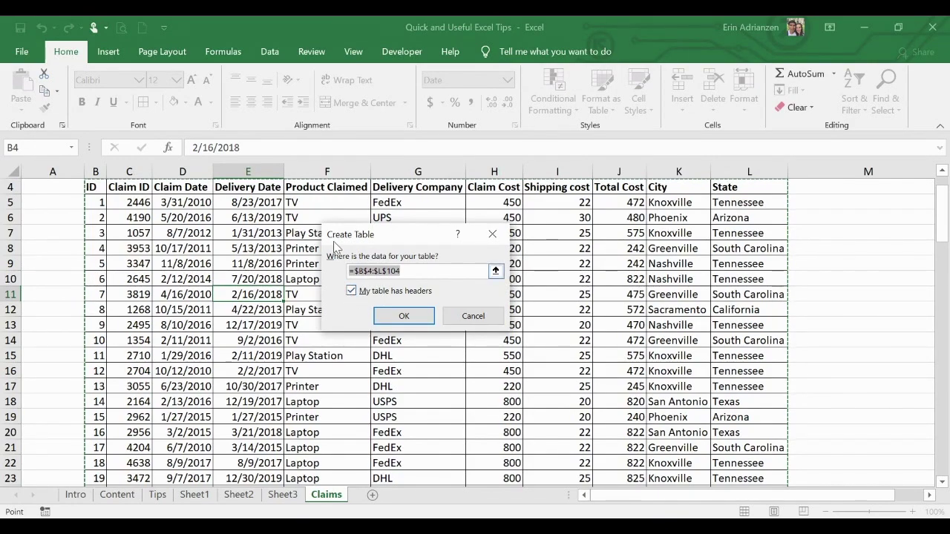
pyautogui.click(407, 317)
pyautogui.click(592, 311)
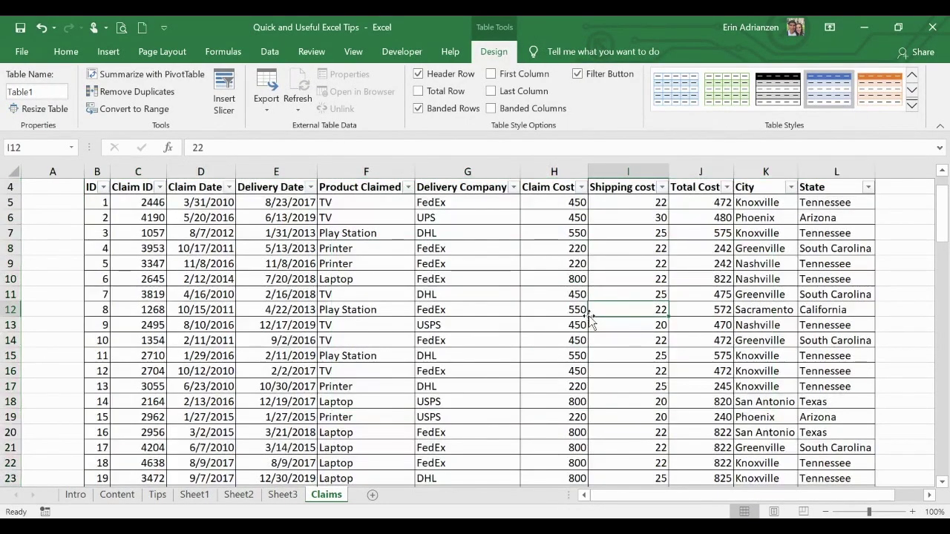
# Step: Add a new table column headed "Shipping cost percentage" in cell M4 of the Claims sheet
pyautogui.hscroll(1, 592, 311)
pyautogui.scroll(1, 594, 307)
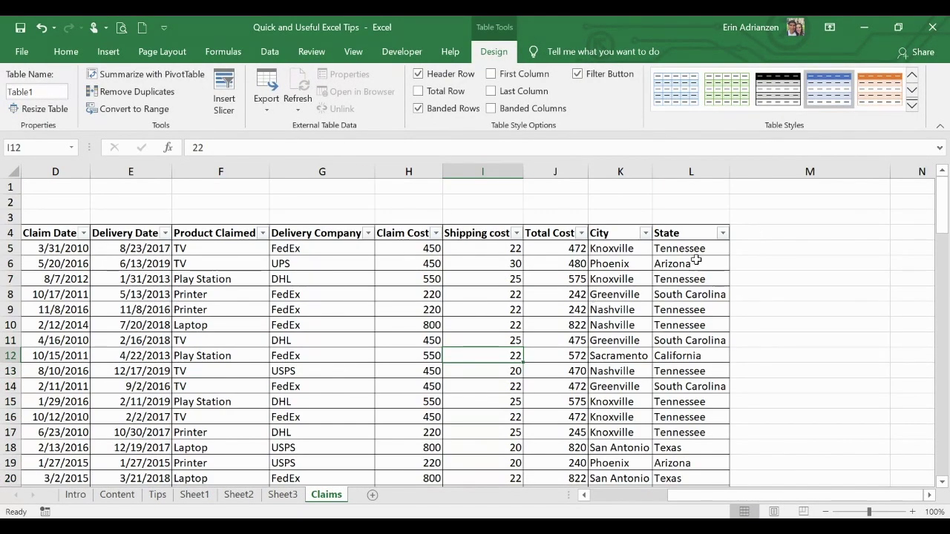
pyautogui.click(785, 229)
pyautogui.write('Shippin')
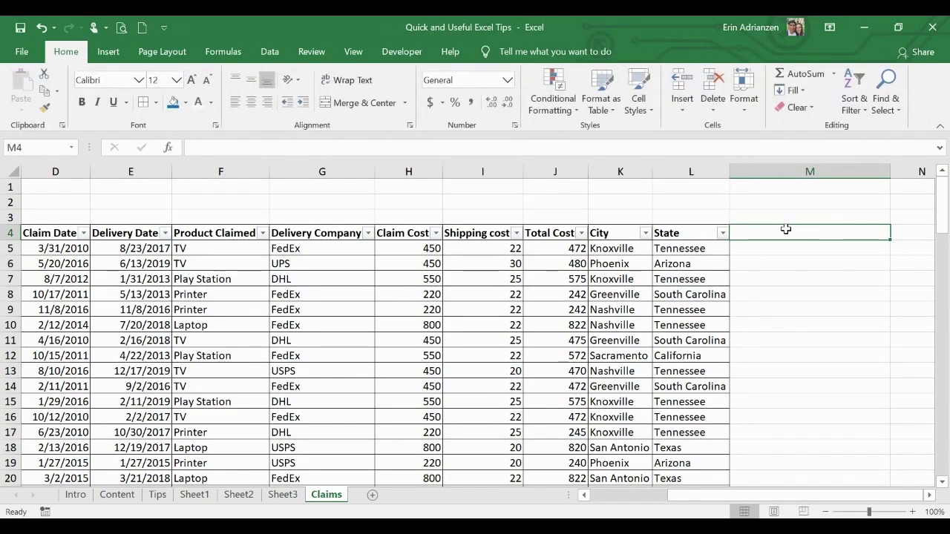
pyautogui.write('g cos')
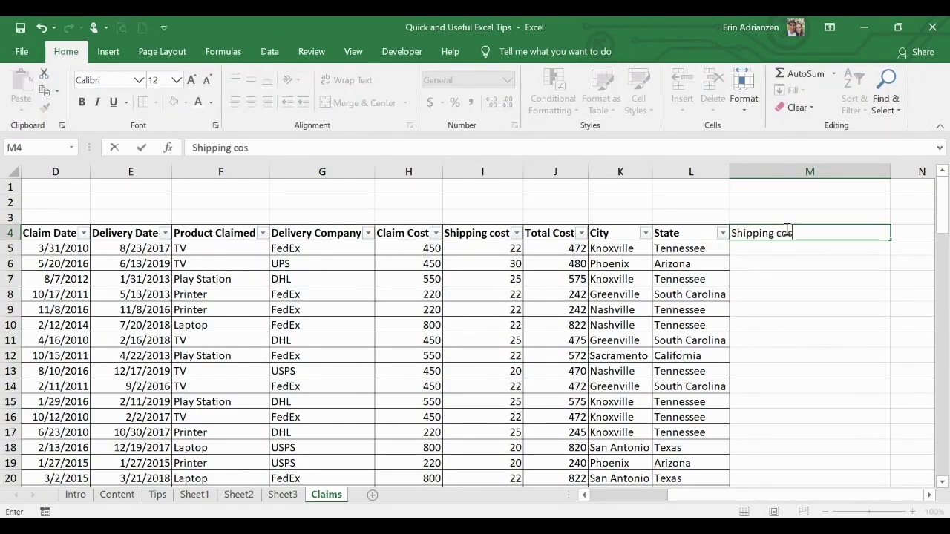
pyautogui.write('t percentage')
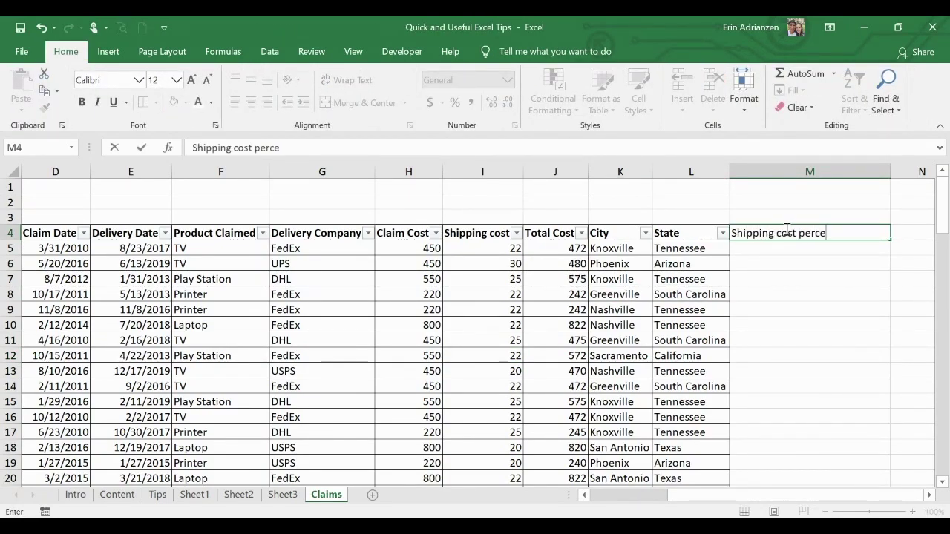
pyautogui.press('Return')
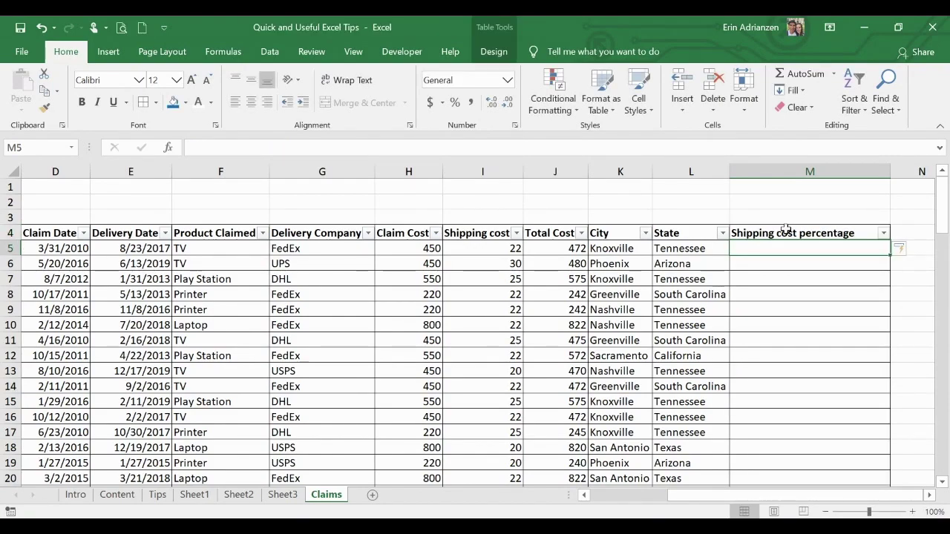
# Step: Fill the Shipping cost percentage column with the formula =[@[Shipping cost]]/[@[Total Cost]], entered in M5
pyautogui.write('=')
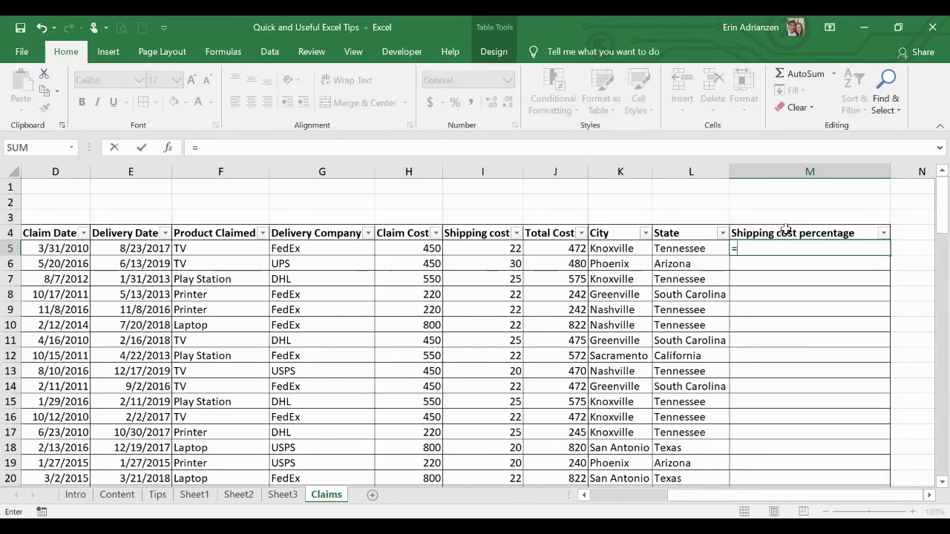
pyautogui.click(486, 247)
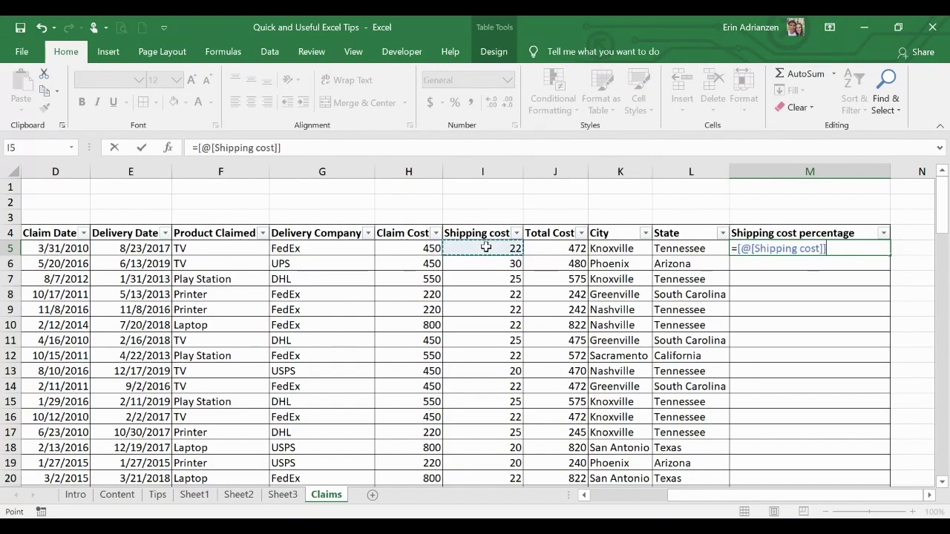
pyautogui.write('/')
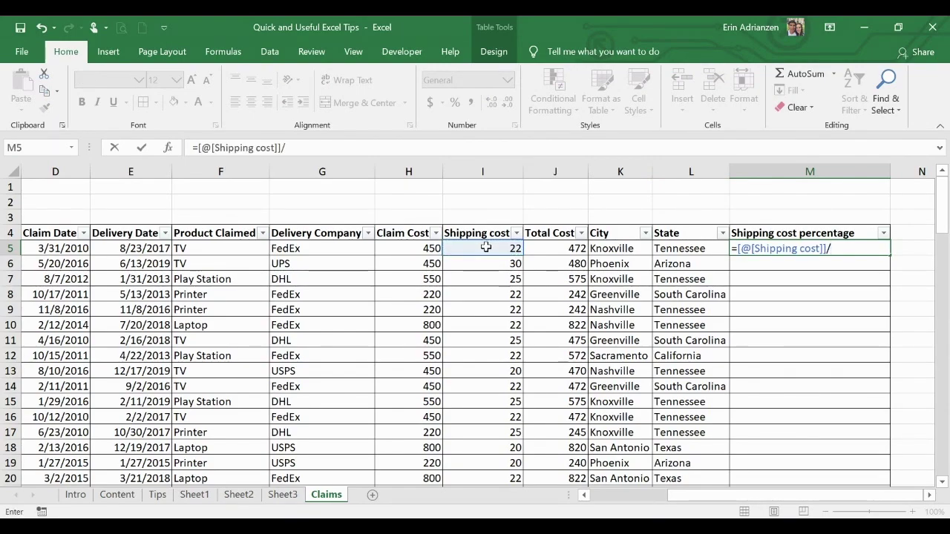
pyautogui.click(563, 248)
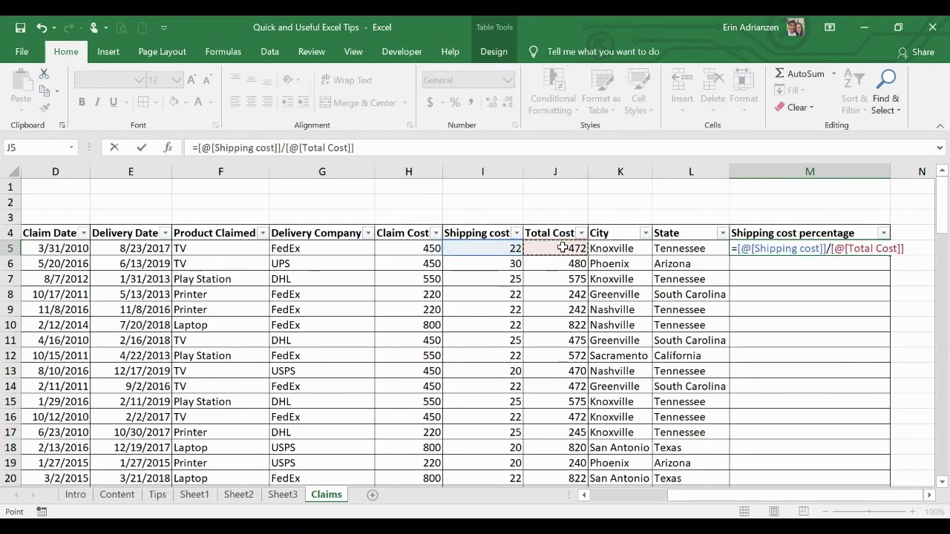
pyautogui.press('Return')
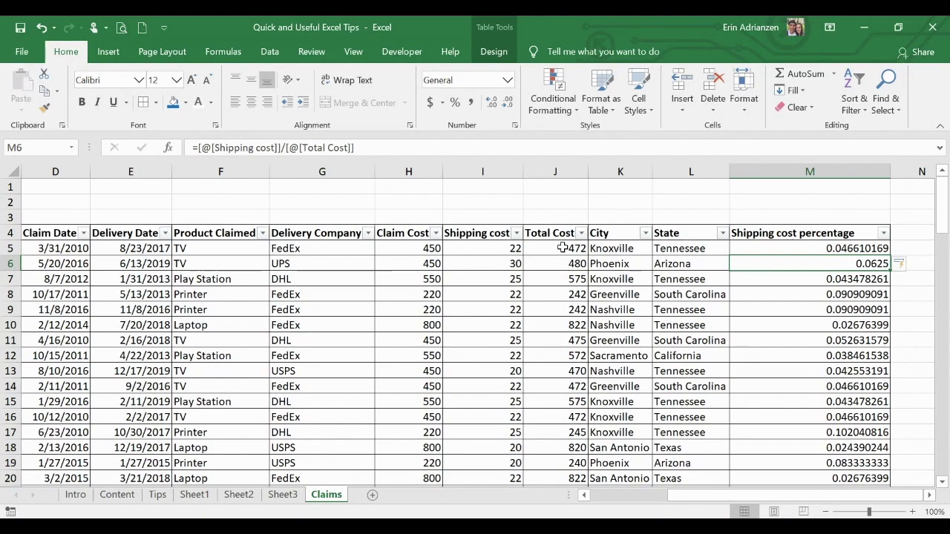
# Step: Format the Shipping cost percentage values in M5:M104 as percentages with two decimal places
pyautogui.click(798, 249)
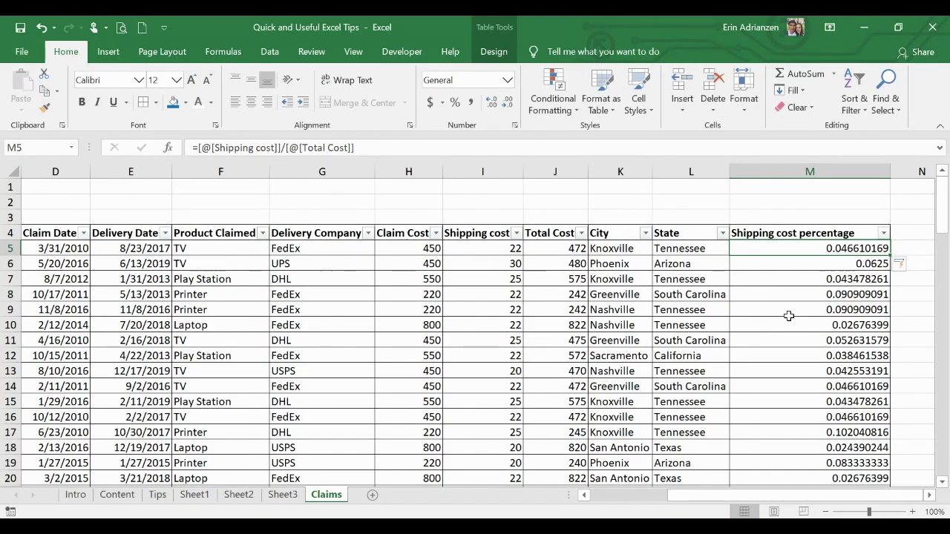
pyautogui.hotkey('ctrl', 'shift', 'Down')
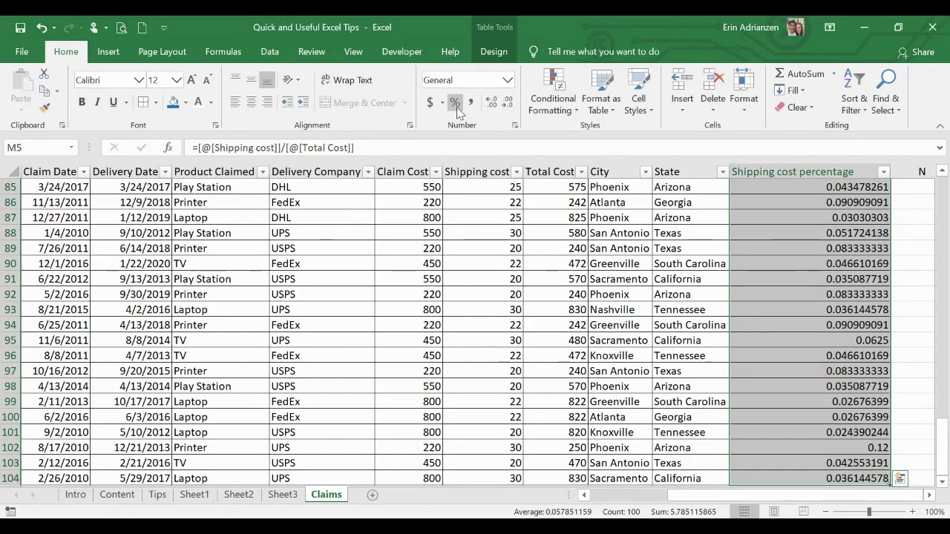
pyautogui.click(456, 107)
pyautogui.click(490, 105)
pyautogui.click(490, 105)
pyautogui.click(537, 294)
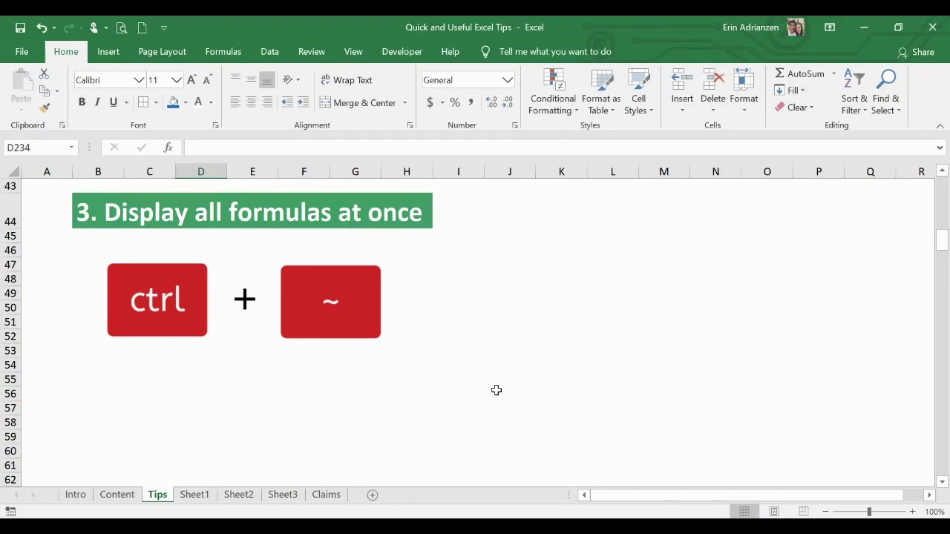
# Step: Display all formulas on the Claims sheet at once and examine the Total Cost and Shipping cost percentage columns
pyautogui.click(329, 497)
pyautogui.click(630, 337)
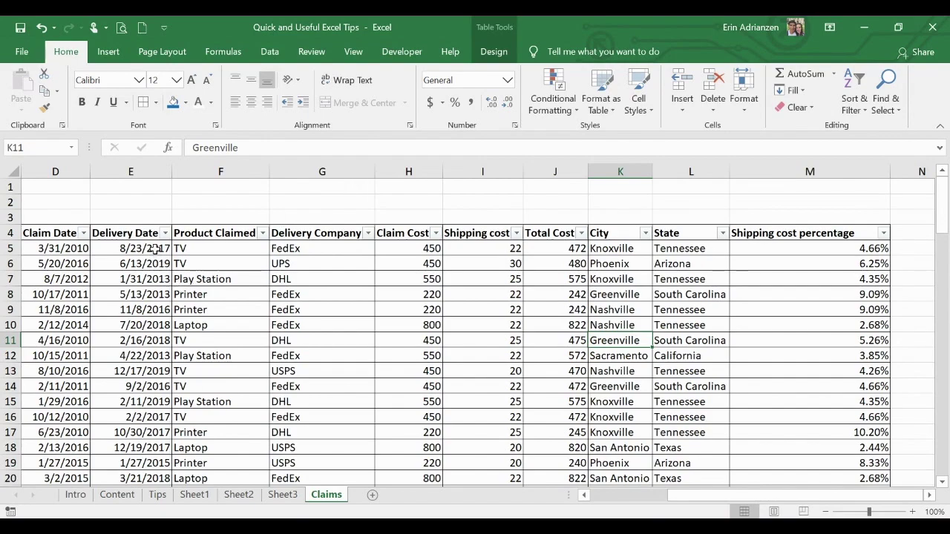
pyautogui.click(428, 249)
pyautogui.click(497, 343)
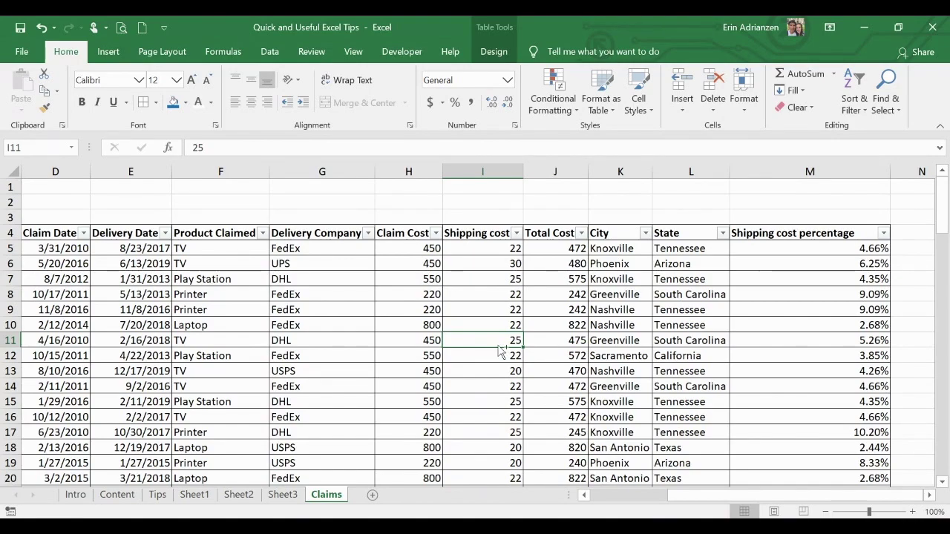
pyautogui.hotkey('ctrl', '`')
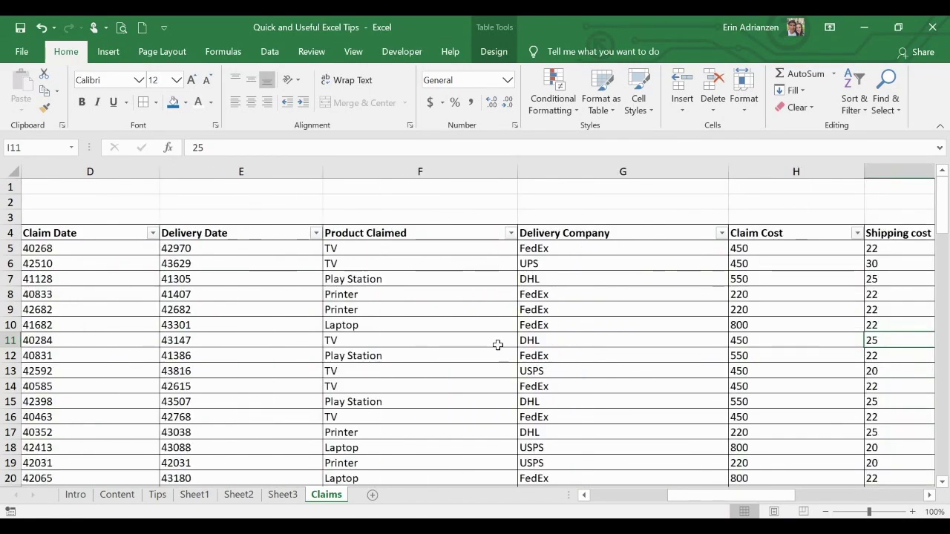
pyautogui.moveTo(759, 496); pyautogui.dragTo(876, 496)
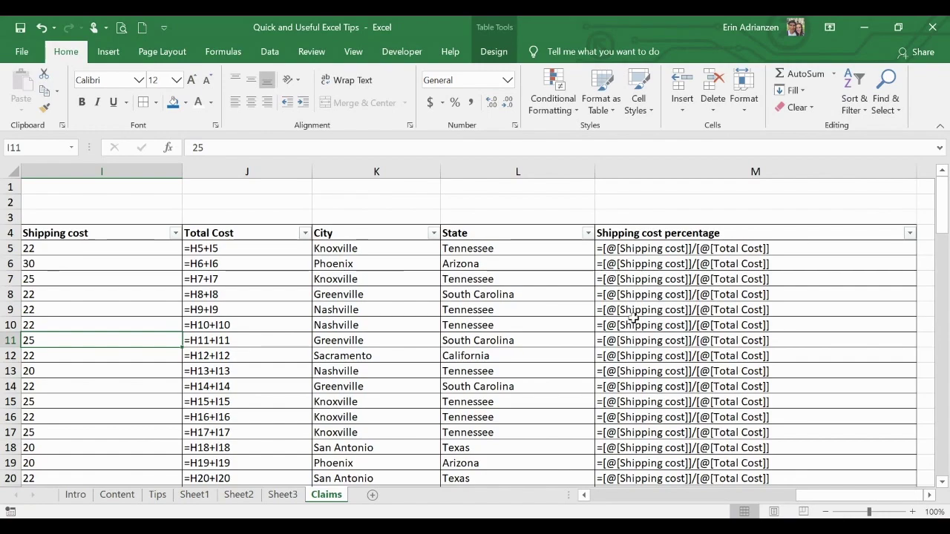
pyautogui.hscroll(-5, 316, 310)
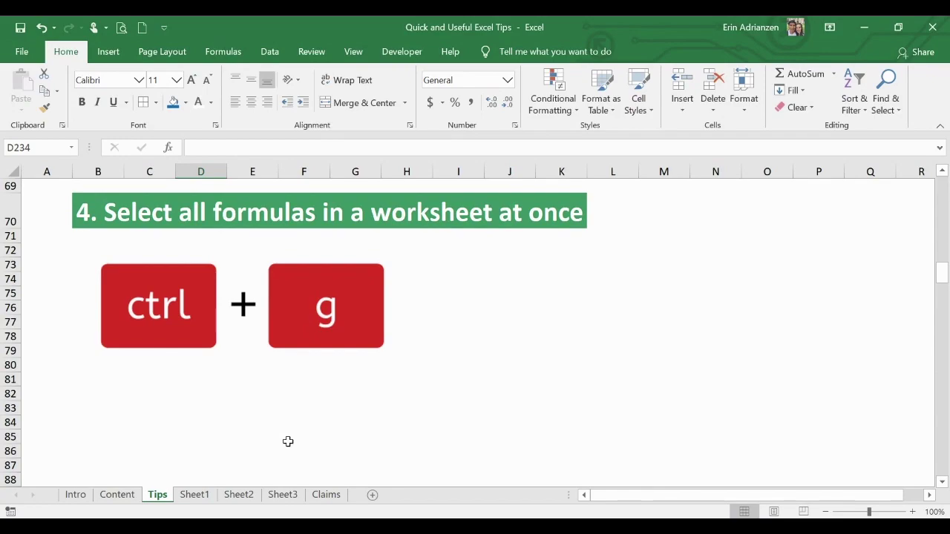
# Step: Select every formula cell on the Claims sheet with Go To Special, using the Formulas option, and review the selected columns
pyautogui.click(329, 495)
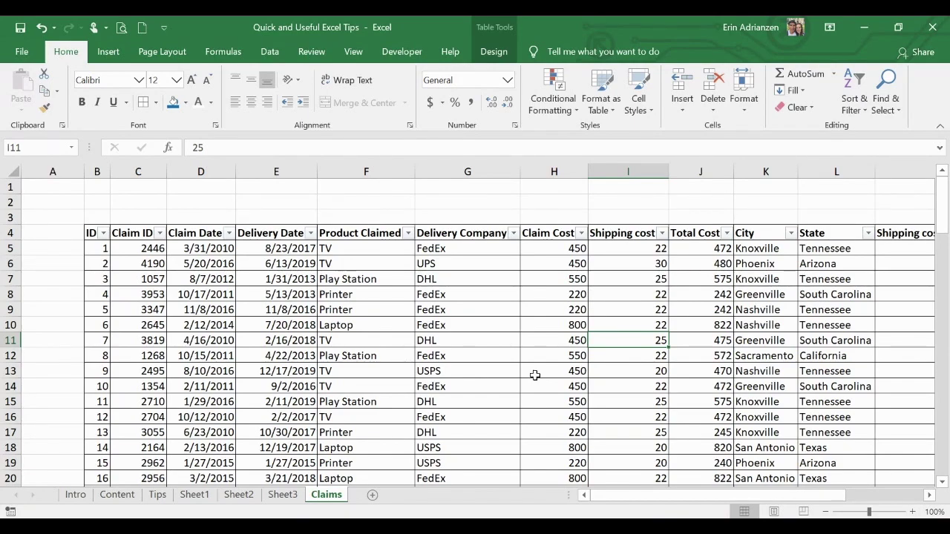
pyautogui.press('Up')
pyautogui.press('Up')
pyautogui.press('Up')
pyautogui.press('Left')
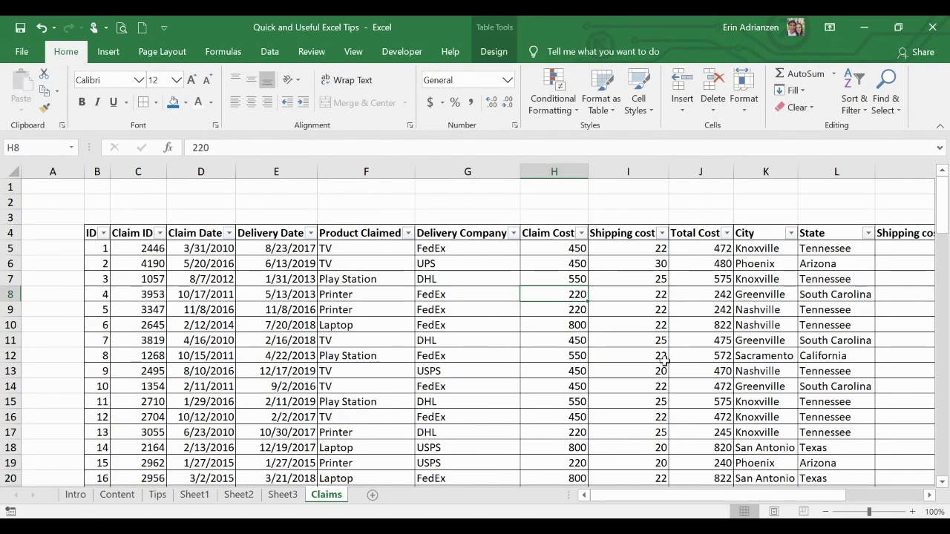
pyautogui.hotkey('ctrl', 'g')
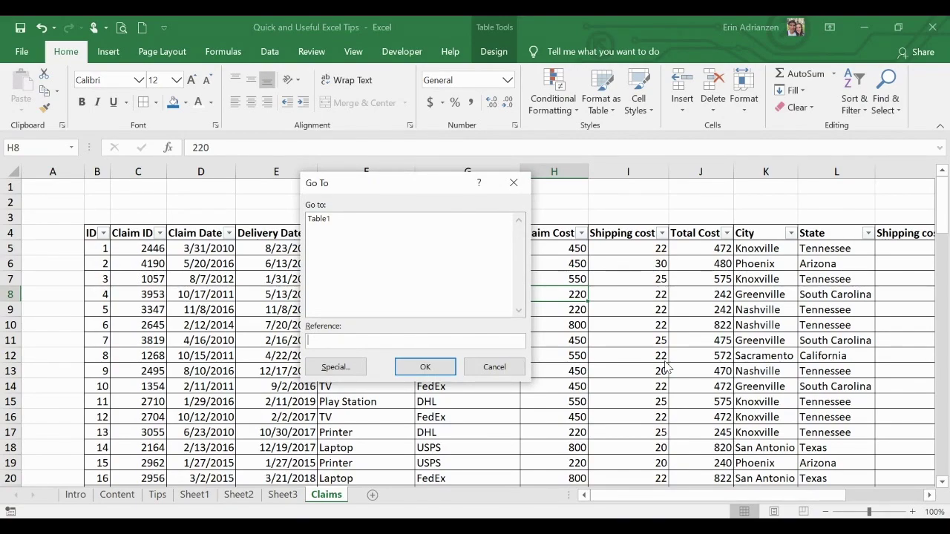
pyautogui.click(338, 368)
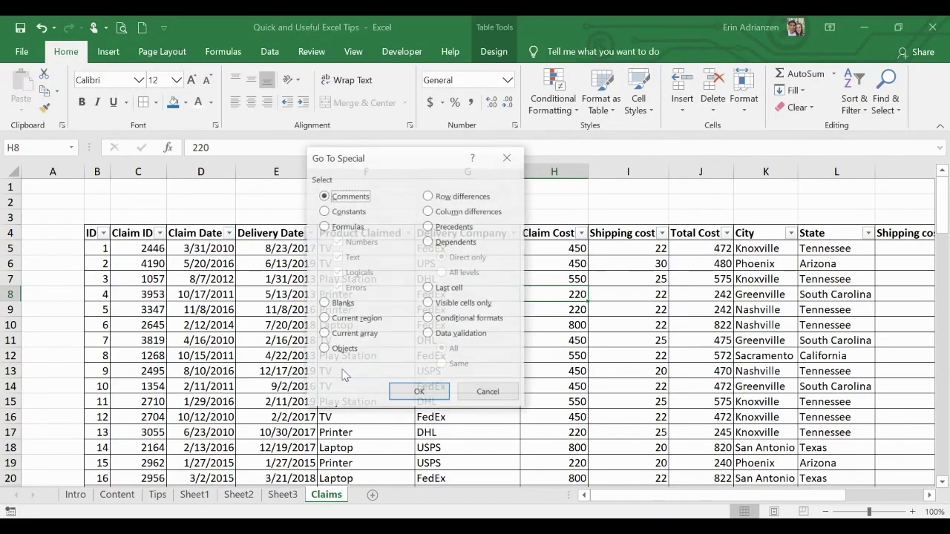
pyautogui.click(324, 230)
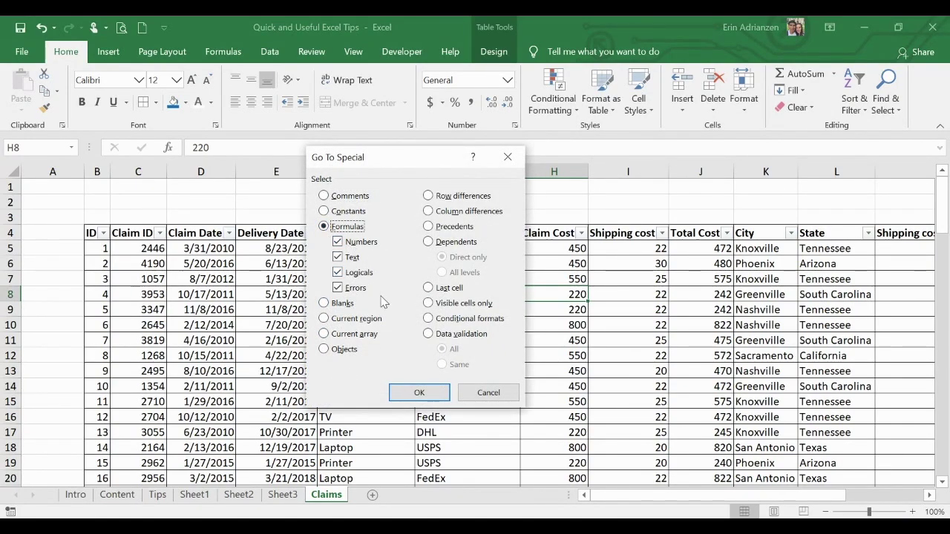
pyautogui.click(420, 393)
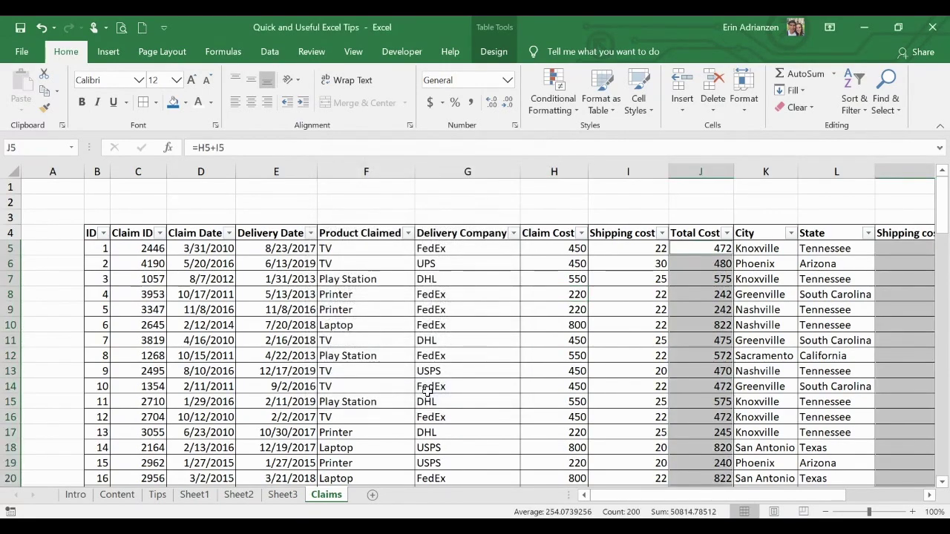
pyautogui.hscroll(5, 609, 340)
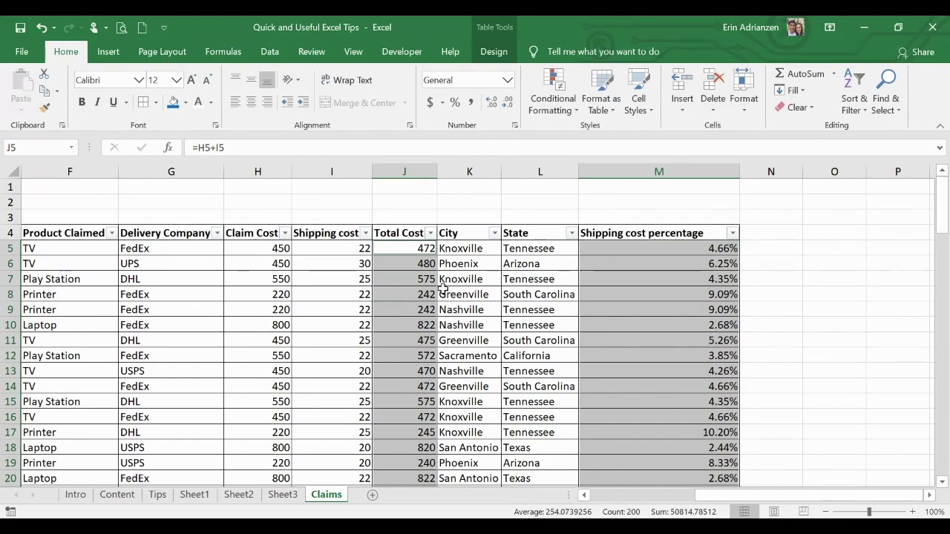
pyautogui.moveTo(937, 211); pyautogui.dragTo(929, 180)
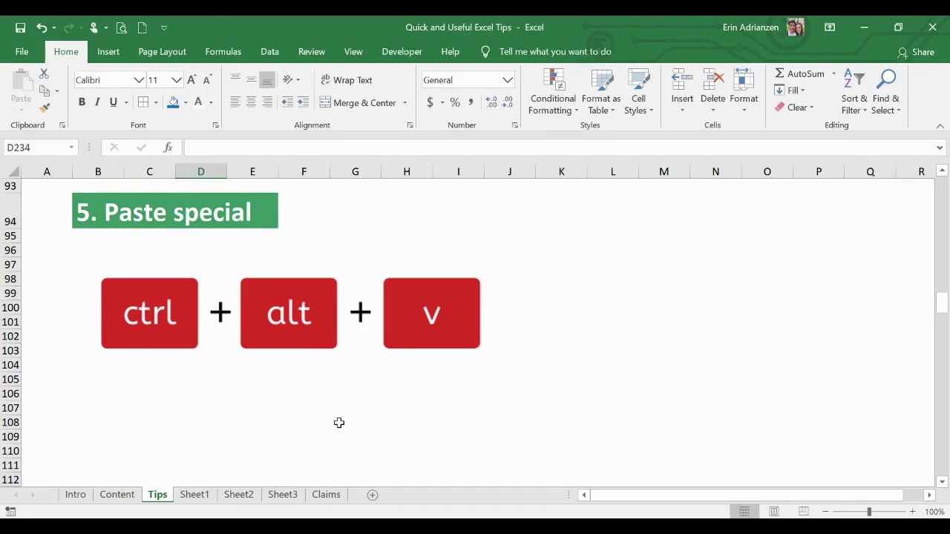
# Step: Copy the first ten Total Cost cells, J5:J14, on the Claims sheet
pyautogui.click(327, 497)
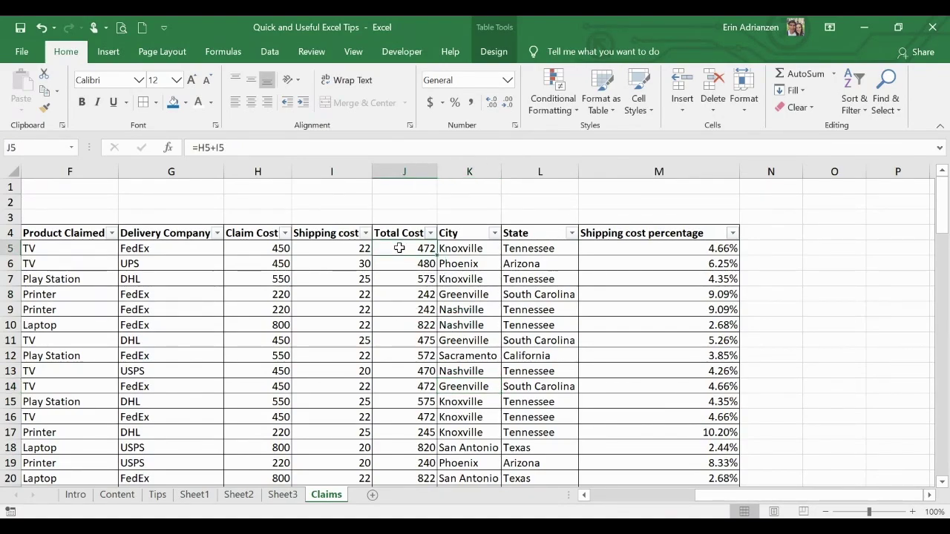
pyautogui.moveTo(396, 254); pyautogui.dragTo(390, 388)
pyautogui.hotkey('ctrl', 'c')
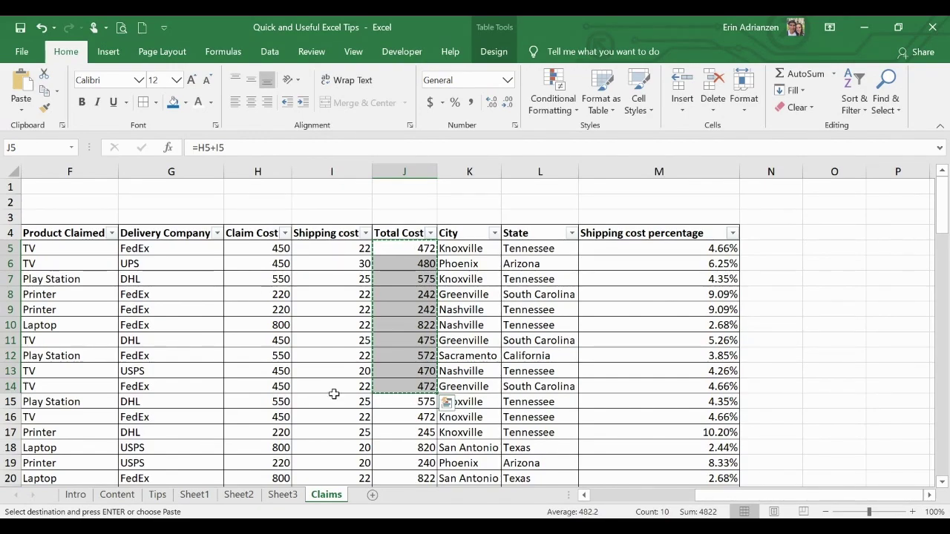
# Step: Try a regular paste of the copied Total Cost cells at K95 on the Tips sheet, inspect its formula and undo the paste
pyautogui.click(158, 495)
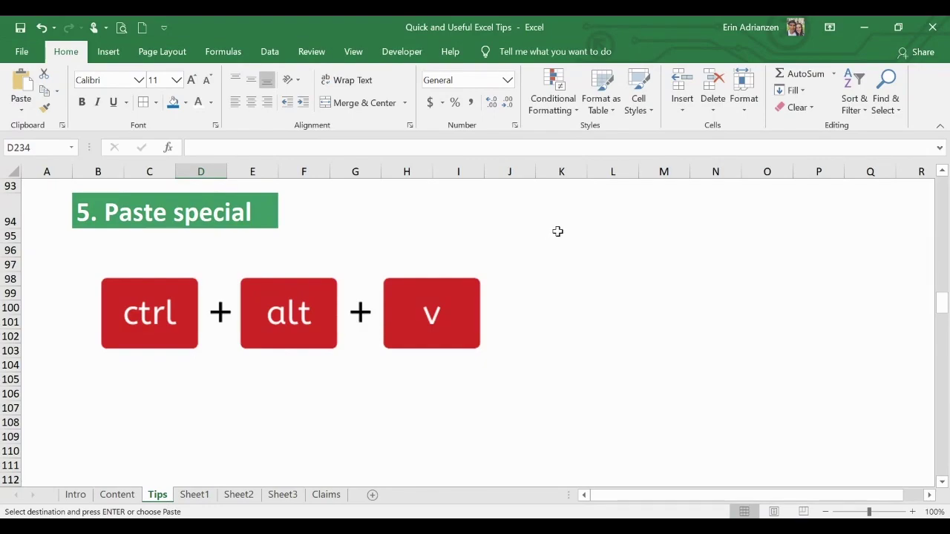
pyautogui.click(557, 233)
pyautogui.hotkey('ctrl', 'v')
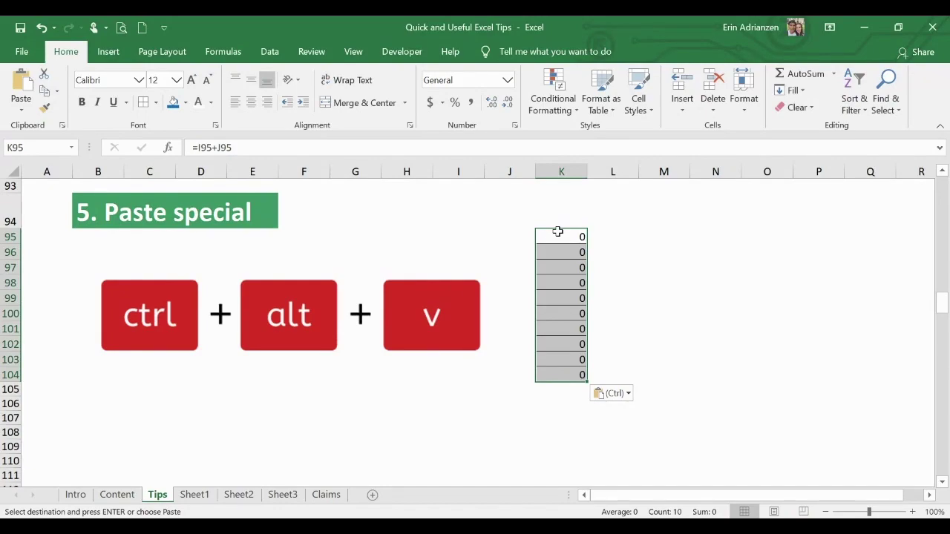
pyautogui.click(557, 233)
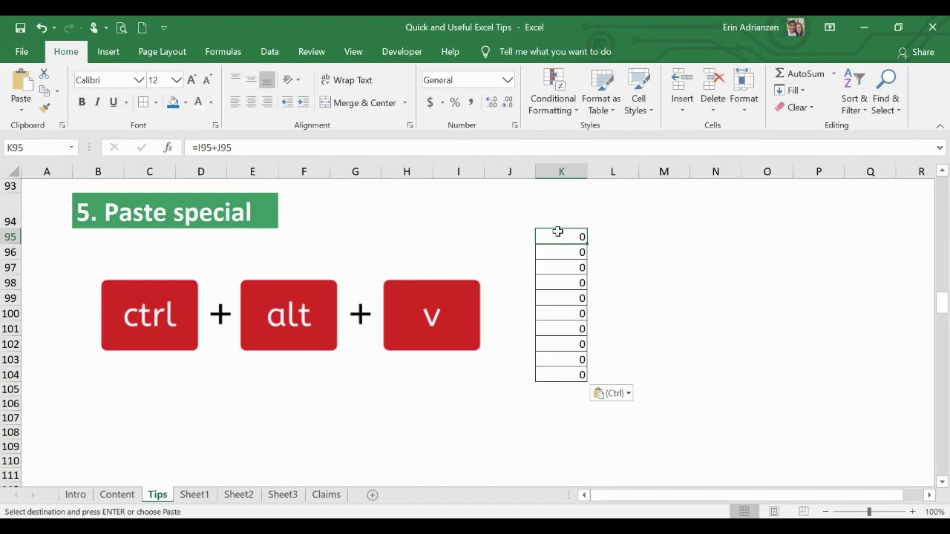
pyautogui.hotkey('ctrl', 'z')
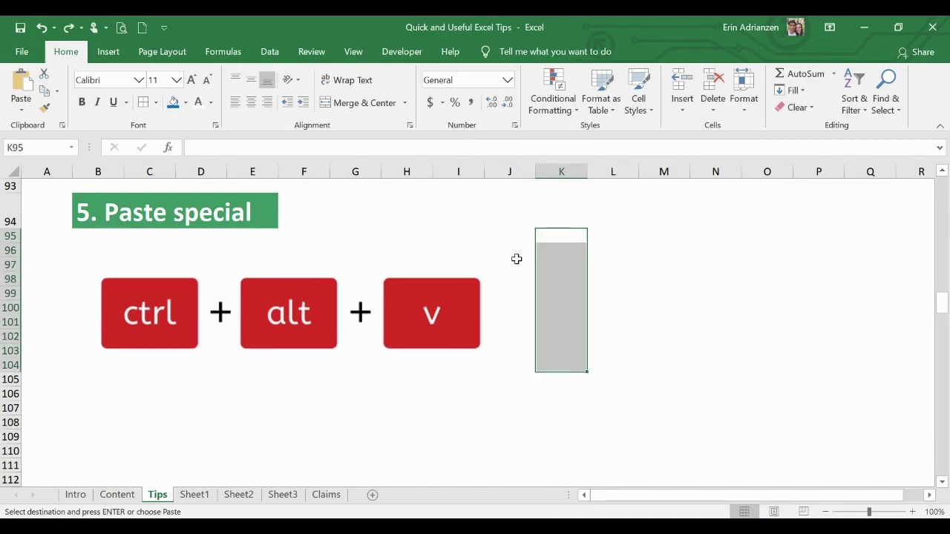
pyautogui.click(620, 327)
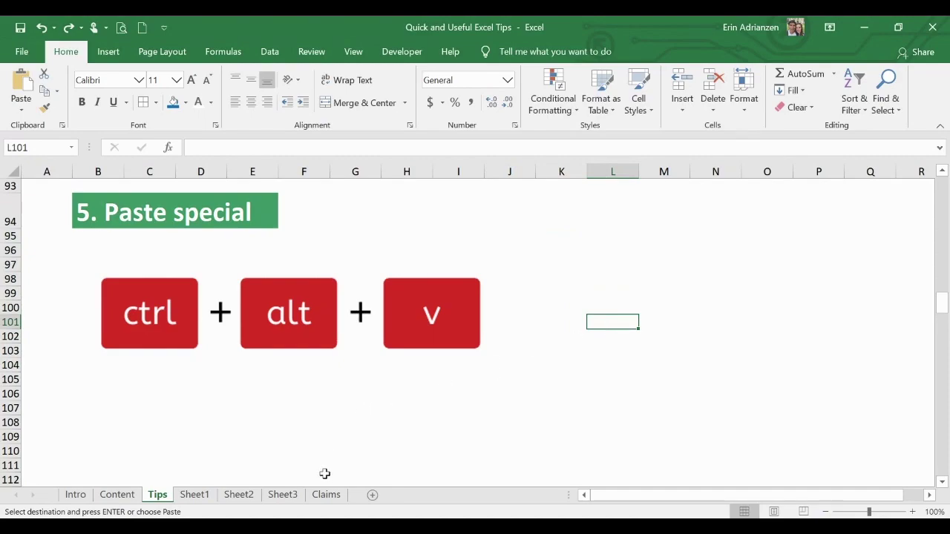
# Step: Check the copied Total Cost range on the Claims sheet and return to the Tips sheet
pyautogui.click(327, 496)
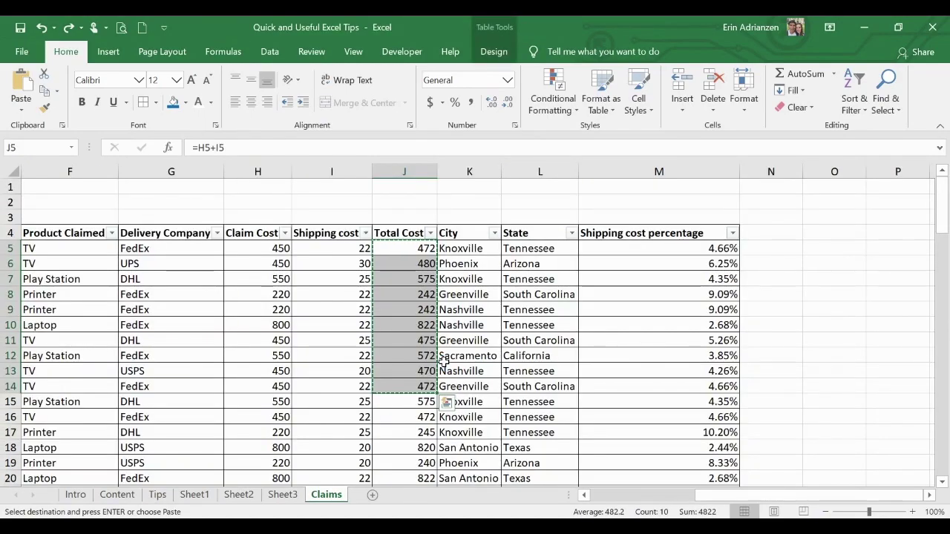
pyautogui.click(158, 495)
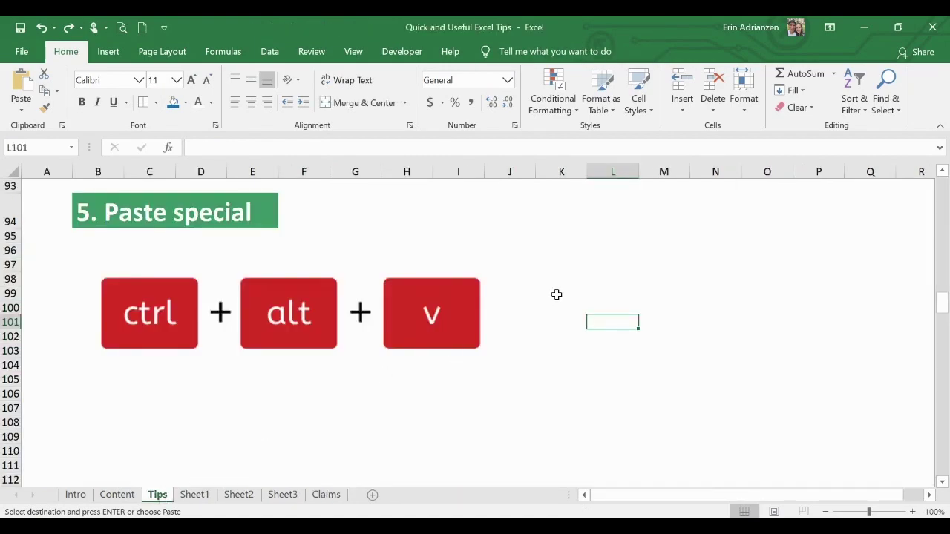
# Step: Paste only the values of the copied Total Cost cells at L96 on the Tips sheet with Paste Special and inspect the first one
pyautogui.click(600, 250)
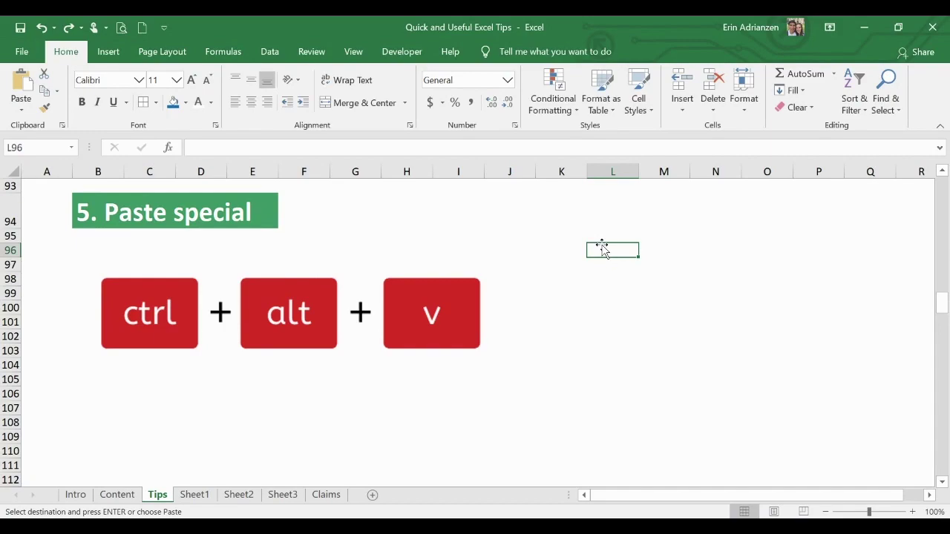
pyautogui.hotkey('ctrl', 'alt', 'v')
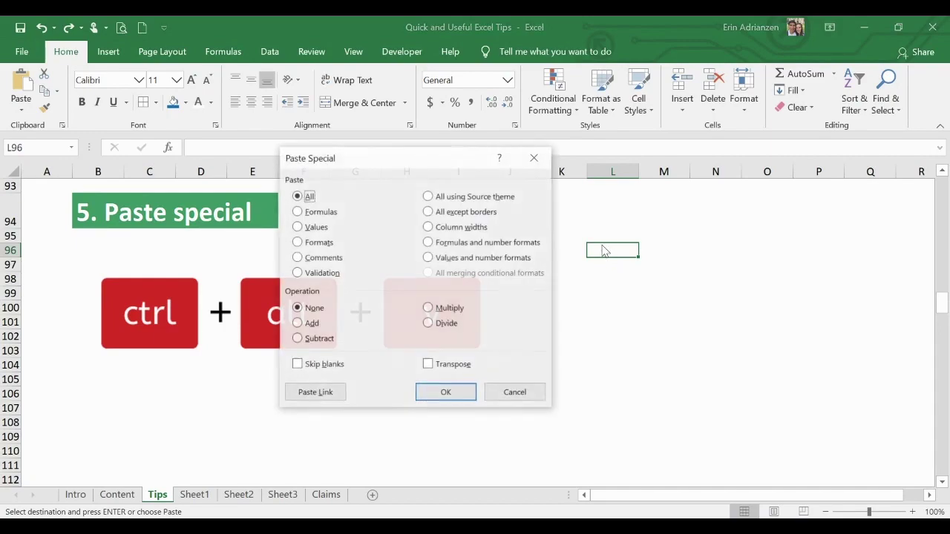
pyautogui.moveTo(431, 158); pyautogui.dragTo(799, 162)
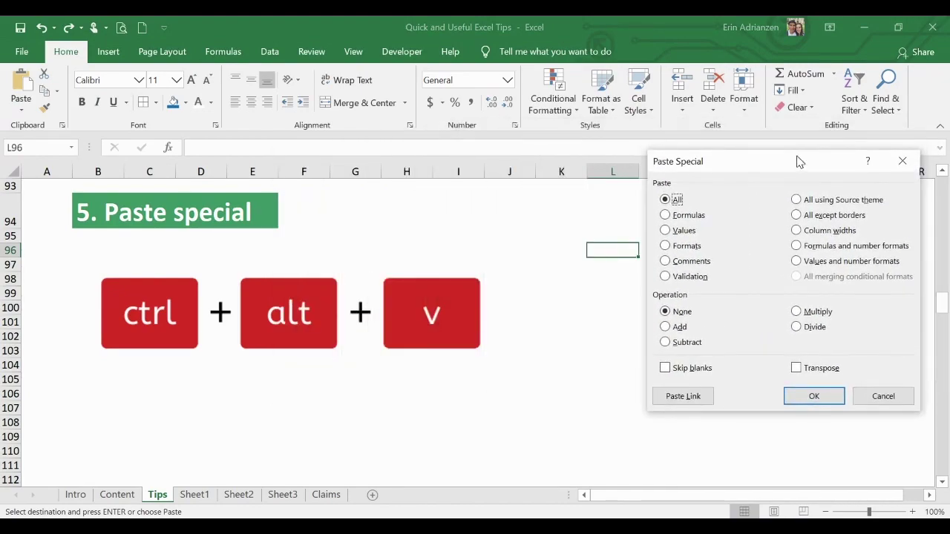
pyautogui.click(672, 231)
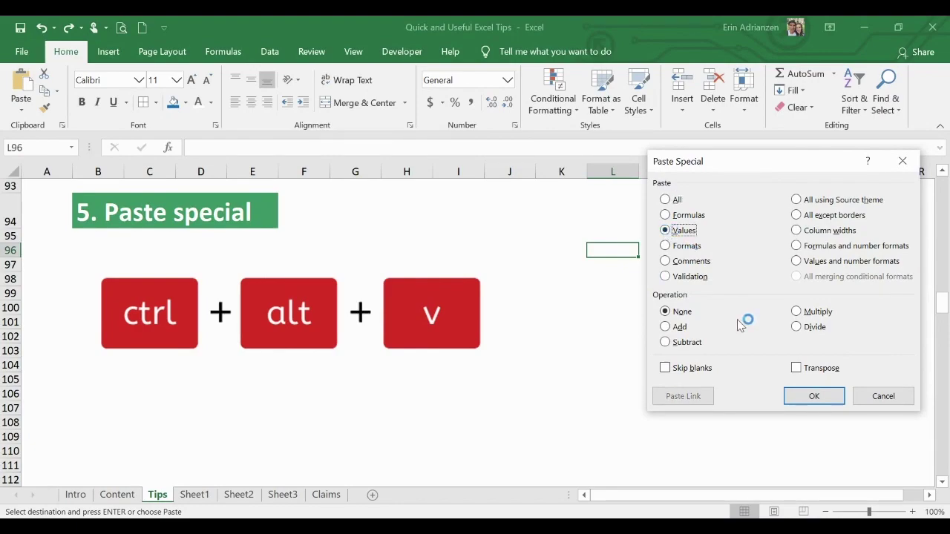
pyautogui.click(813, 397)
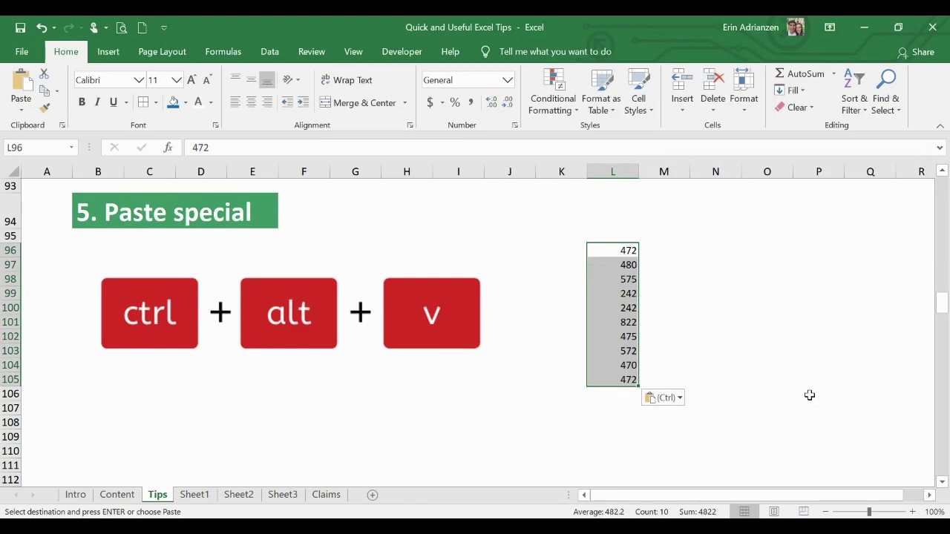
pyautogui.click(620, 254)
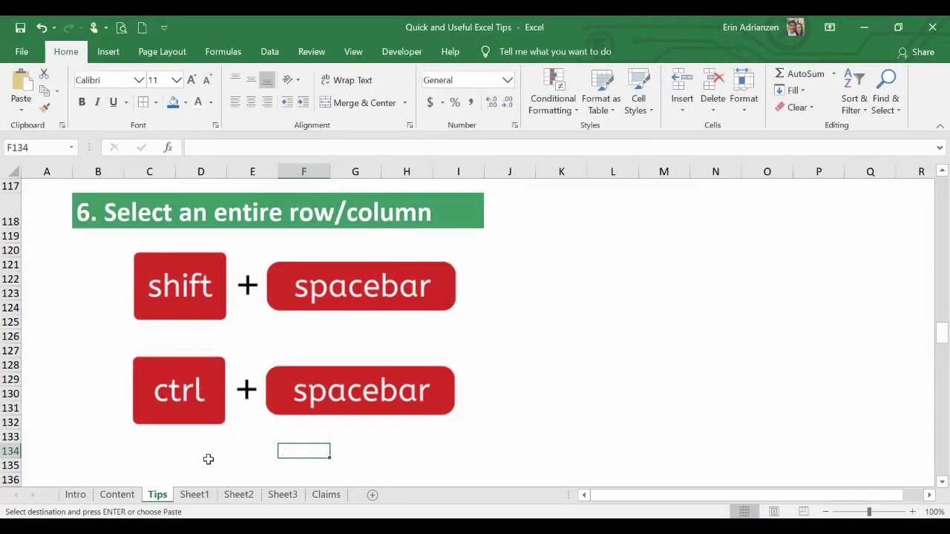
# Step: Select the entire table row 14 on the Claims sheet, starting from its Claim Date cell D14, and look across the selected row
pyautogui.click(327, 495)
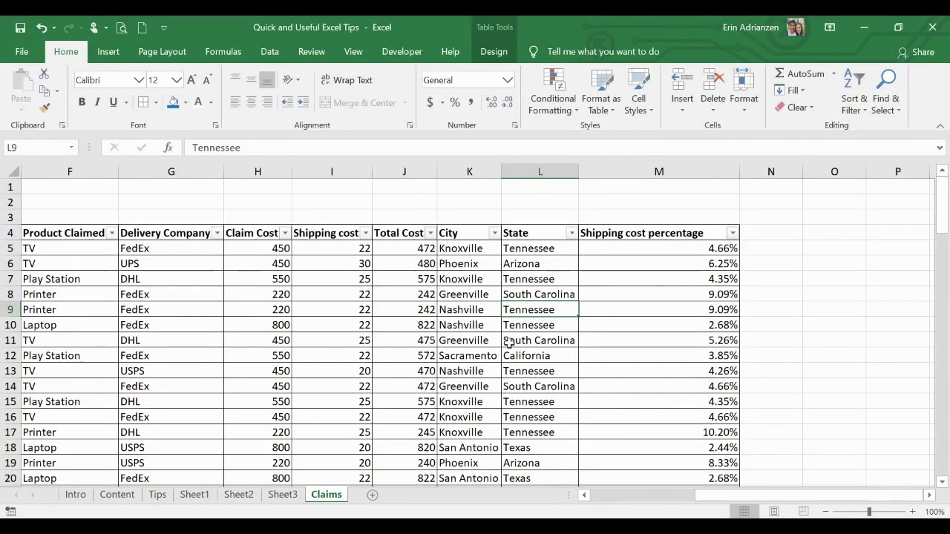
pyautogui.hscroll(-2, 509, 343)
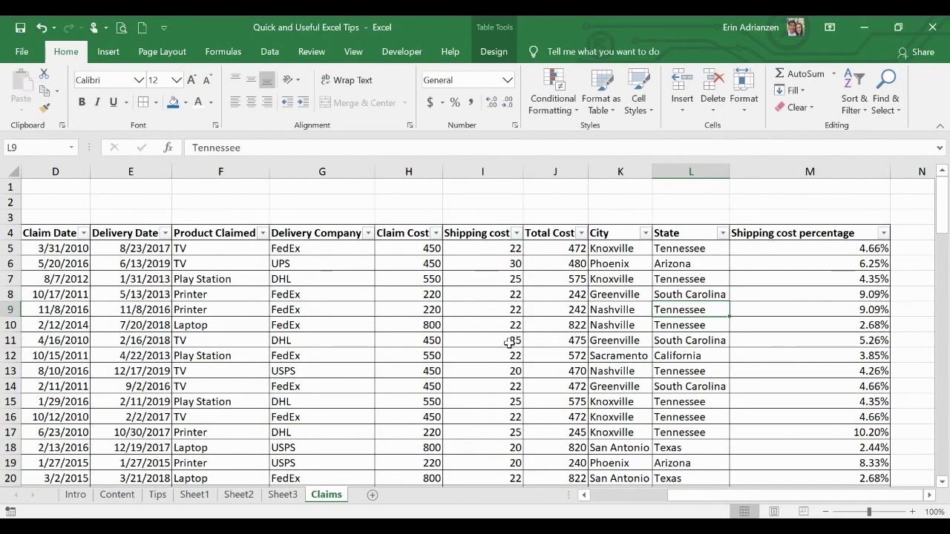
pyautogui.click(509, 343)
pyautogui.click(361, 368)
pyautogui.hscroll(-2, 361, 368)
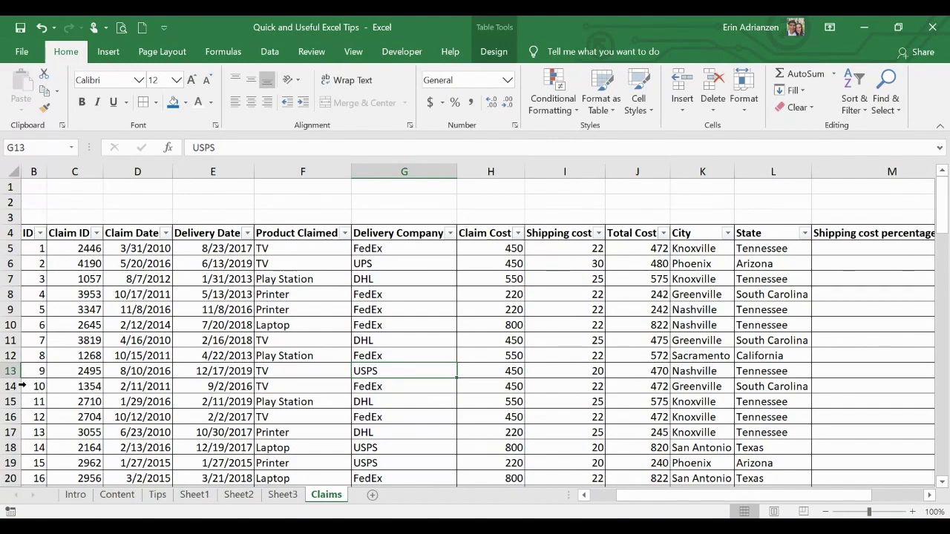
pyautogui.click(148, 386)
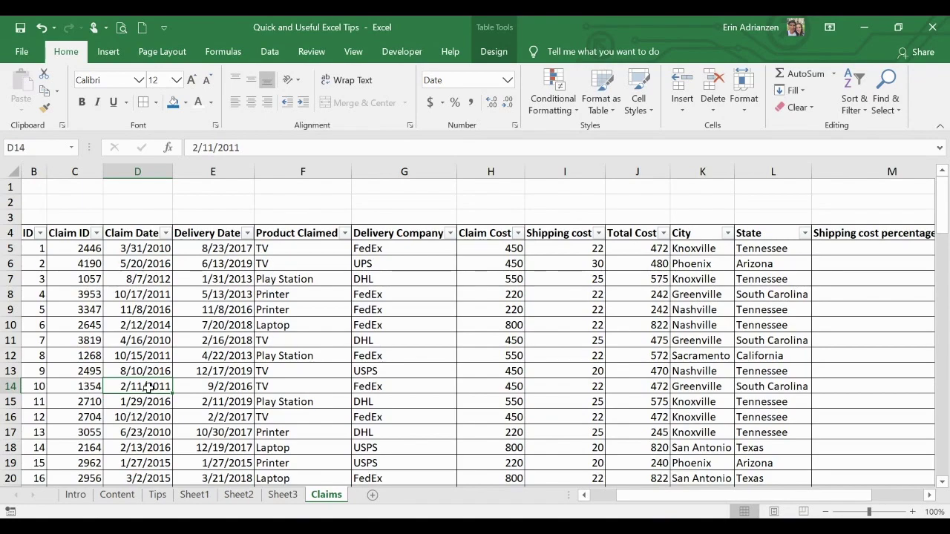
pyautogui.hotkey('shift', 'space')
pyautogui.hscroll(-1, 350, 340)
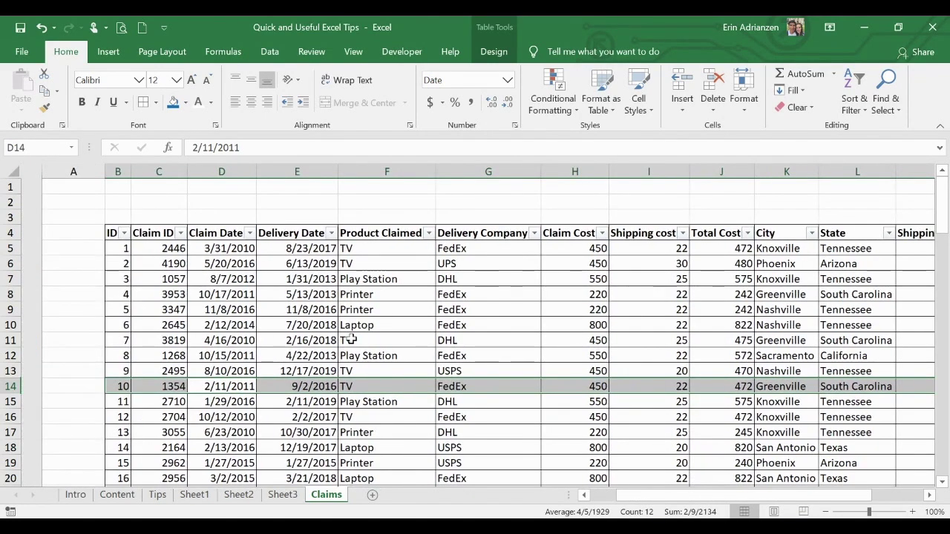
pyautogui.hscroll(1, 351, 339)
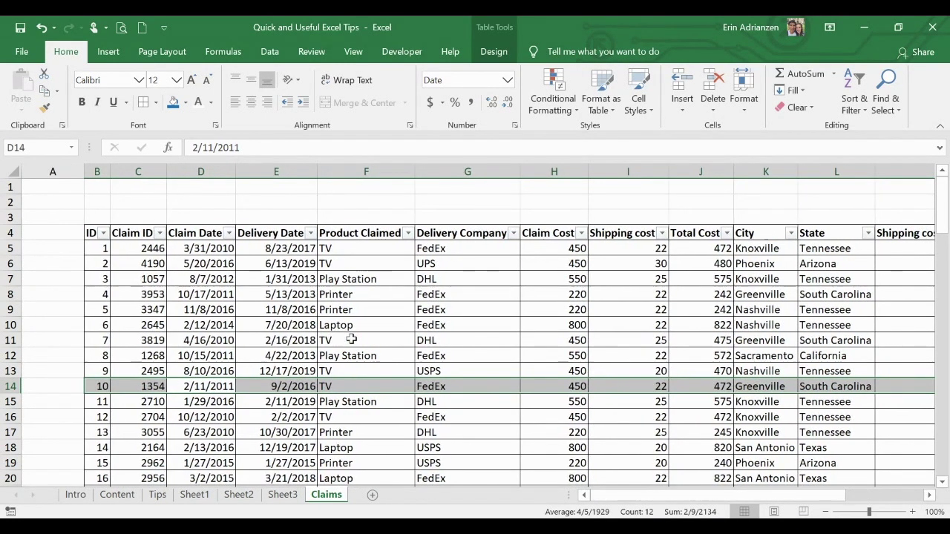
pyautogui.hscroll(3, 351, 340)
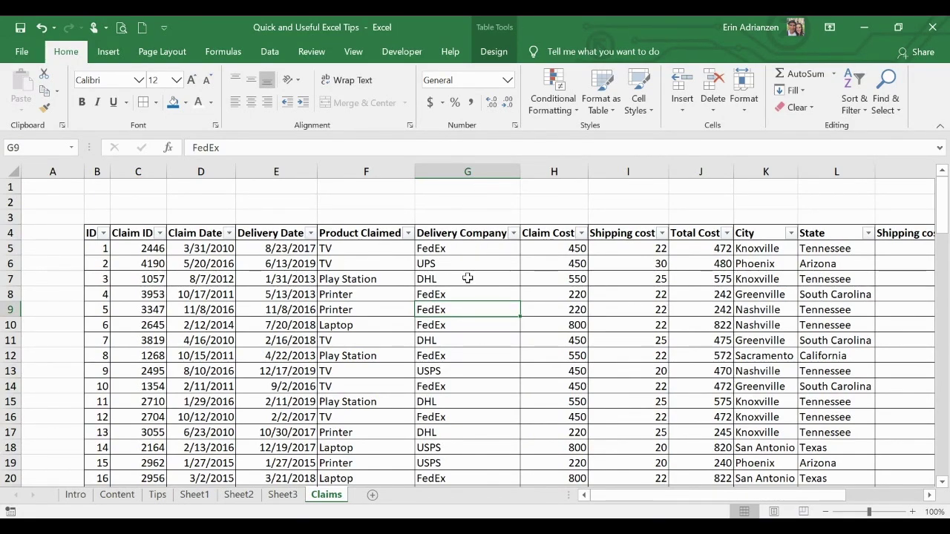
# Step: Select all Delivery Company data in the Claims table from cell G17 and review the selection down the column
pyautogui.click(481, 341)
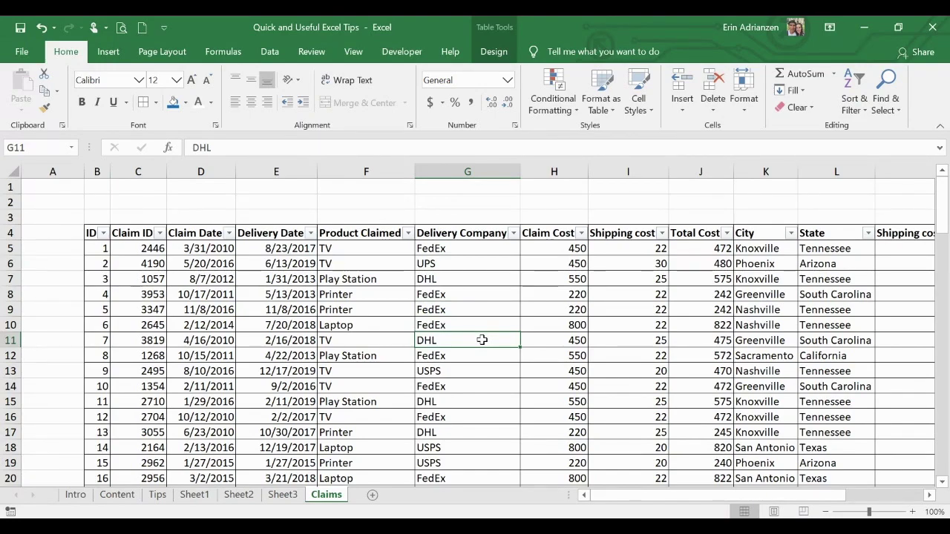
pyautogui.click(479, 432)
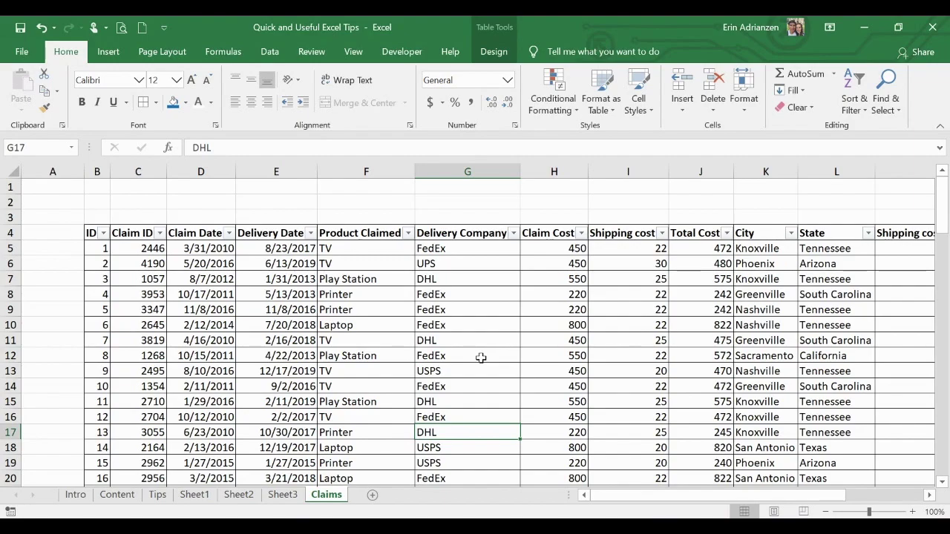
pyautogui.hotkey('ctrl', 'space')
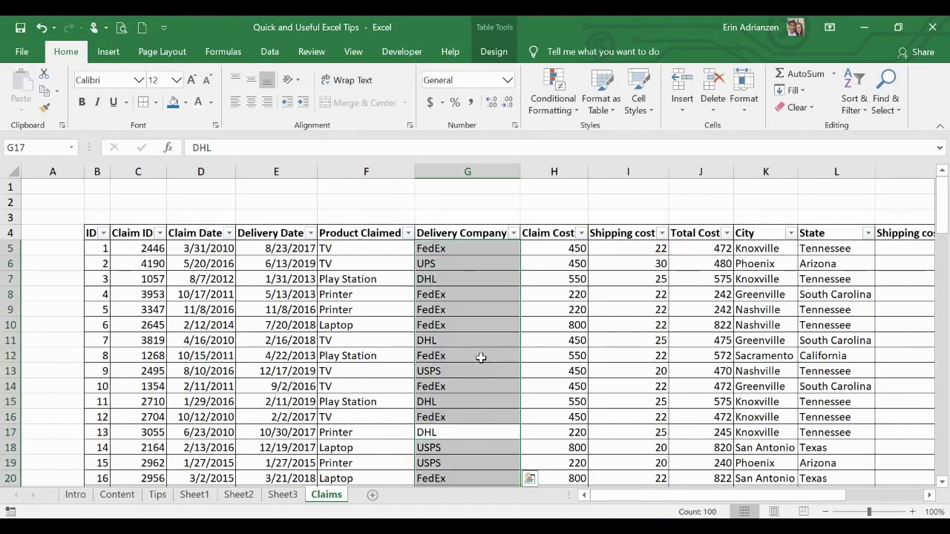
pyautogui.scroll(-10, 485, 341)
pyautogui.scroll(6, 486, 339)
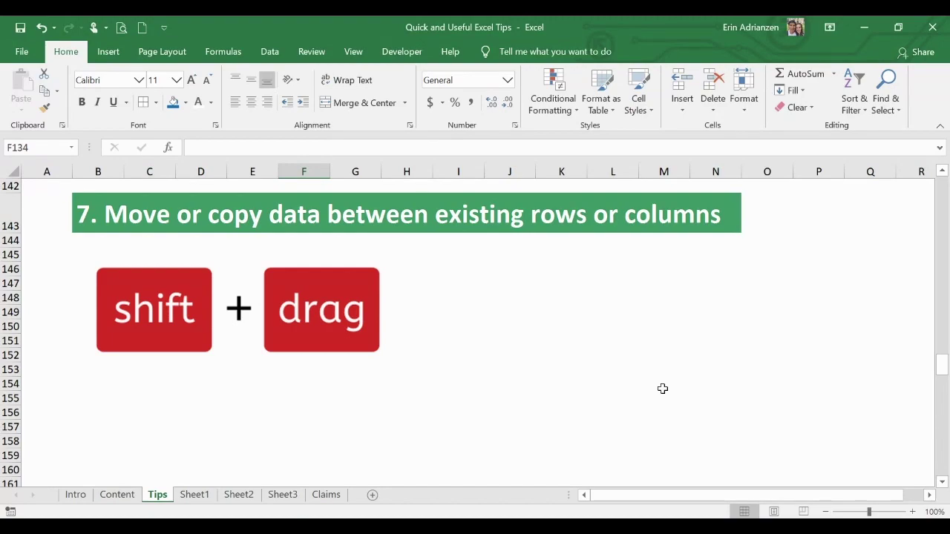
# Step: Convert the Claims sheet's table to a normal range
pyautogui.click(328, 498)
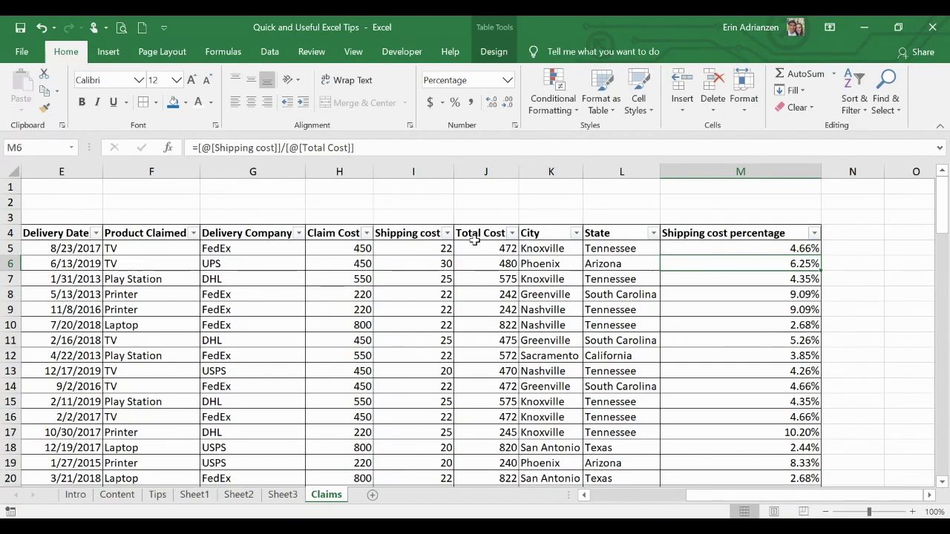
pyautogui.click(573, 282)
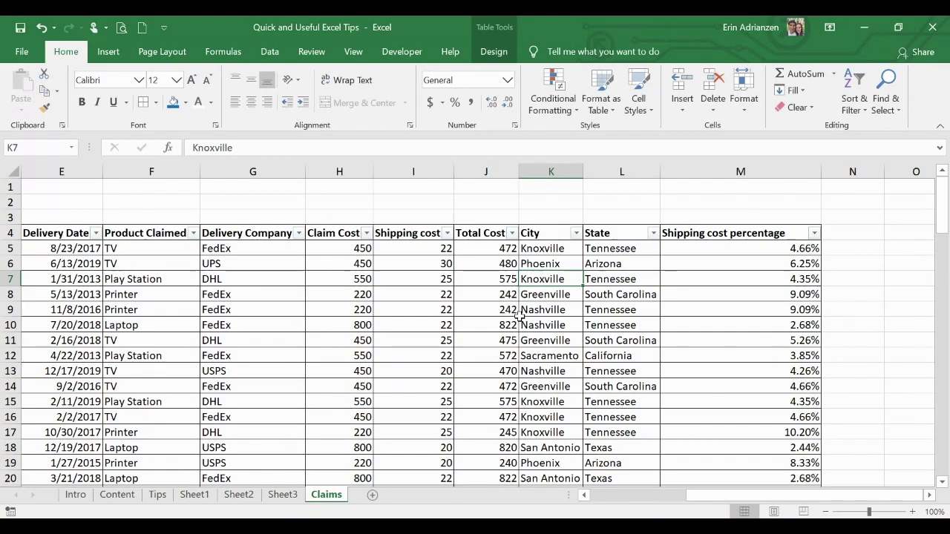
pyautogui.click(501, 59)
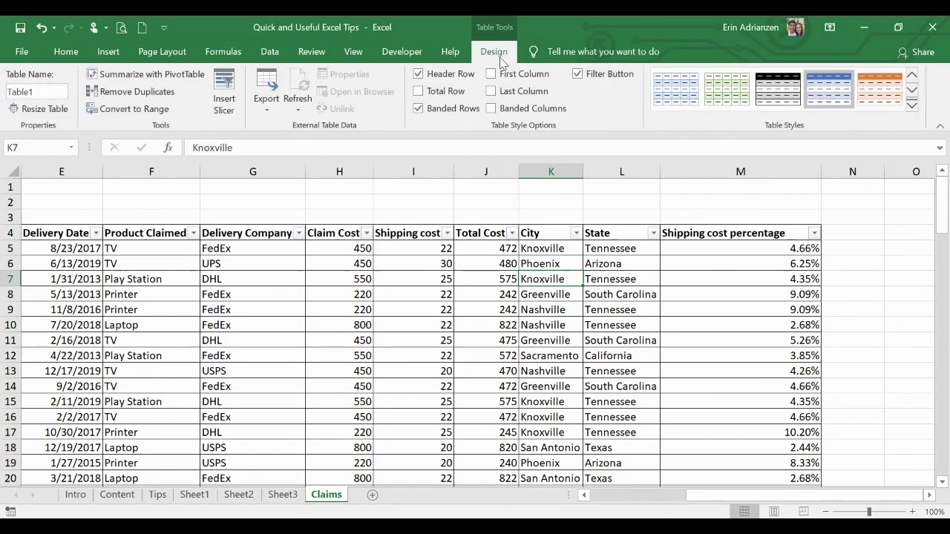
pyautogui.click(129, 109)
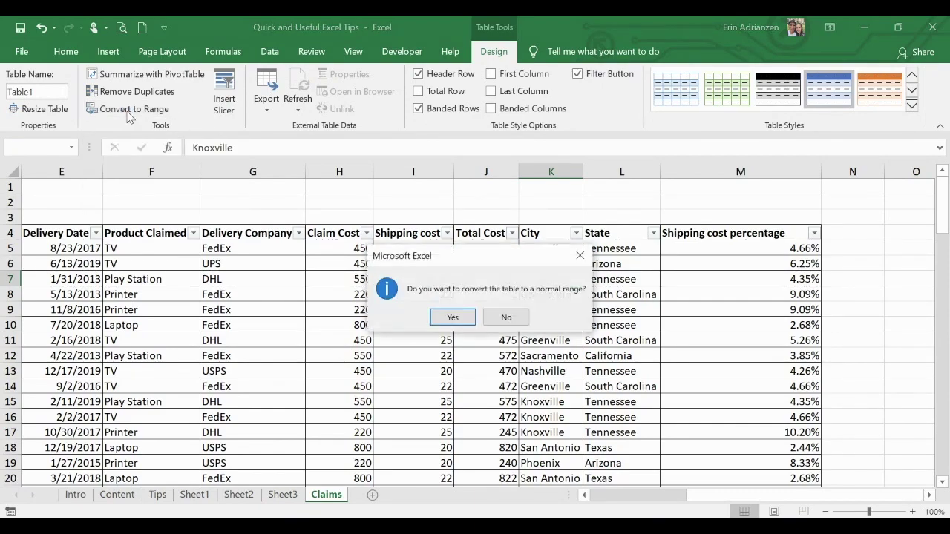
pyautogui.click(458, 322)
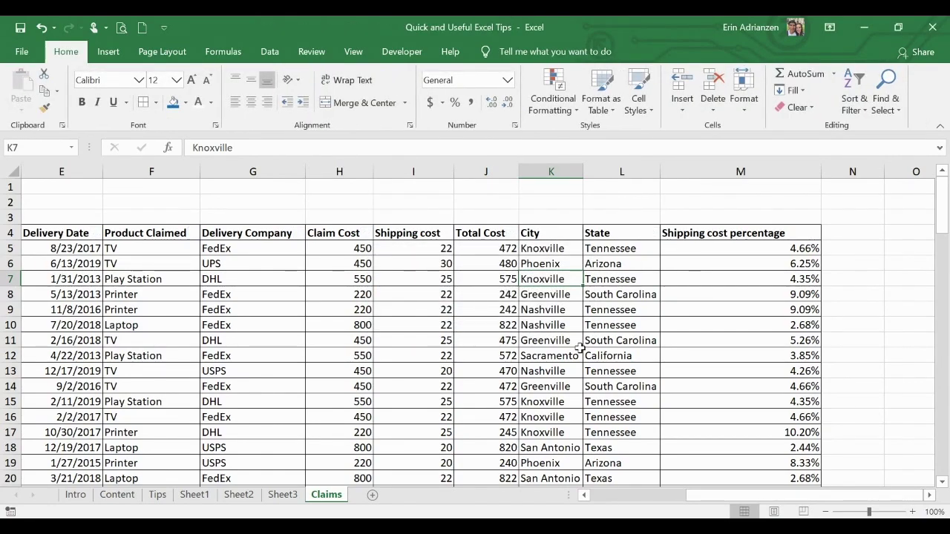
# Step: Select the Shipping cost percentage column from M4 down, try moving it onto the City column with its data replaced, and undo the move
pyautogui.click(687, 235)
pyautogui.hotkey('ctrl', 'shift', 'Down')
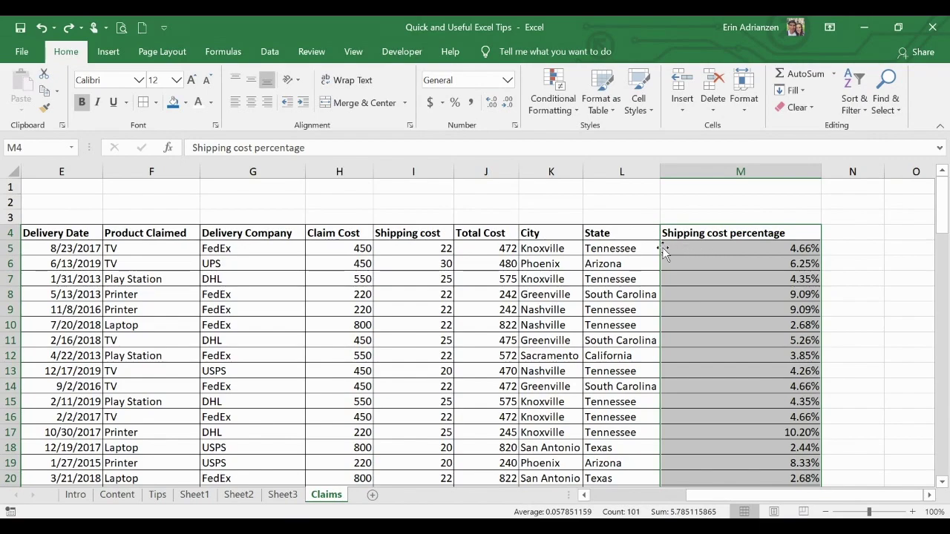
pyautogui.moveTo(665, 253); pyautogui.dragTo(568, 252)
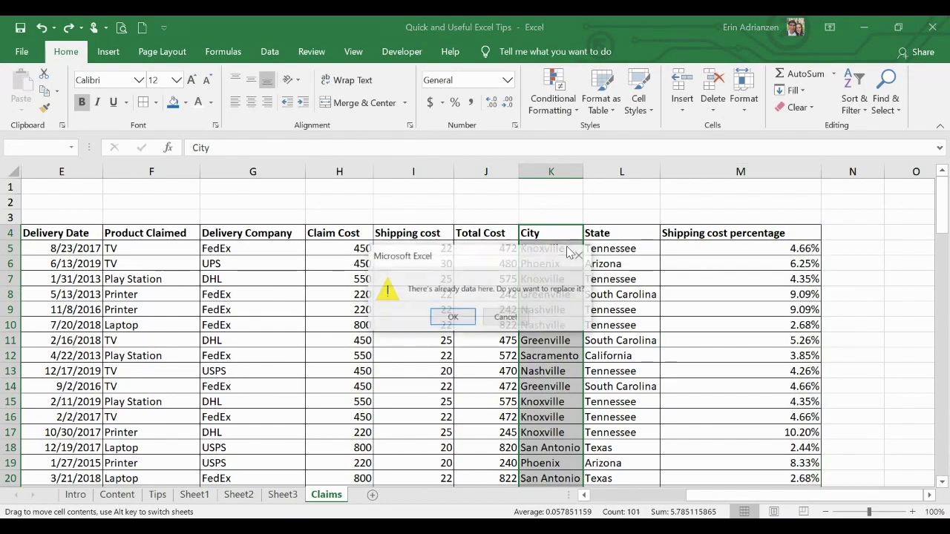
pyautogui.click(454, 318)
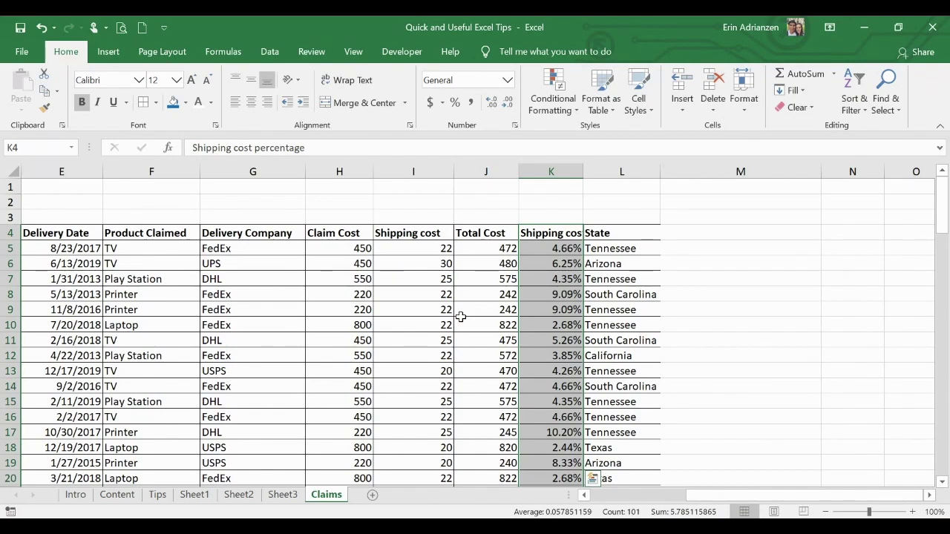
pyautogui.hotkey('ctrl', 'z')
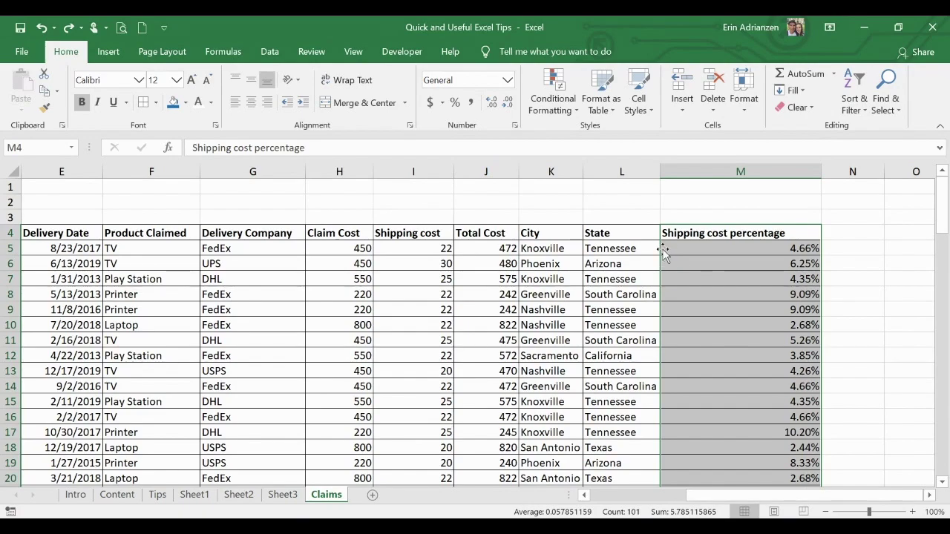
# Step: Move the selected Shipping cost percentage data between the Total Cost and City columns by inserting it, and autofit column K's width
pyautogui.moveTo(663, 253); pyautogui.dragTo(522, 245)
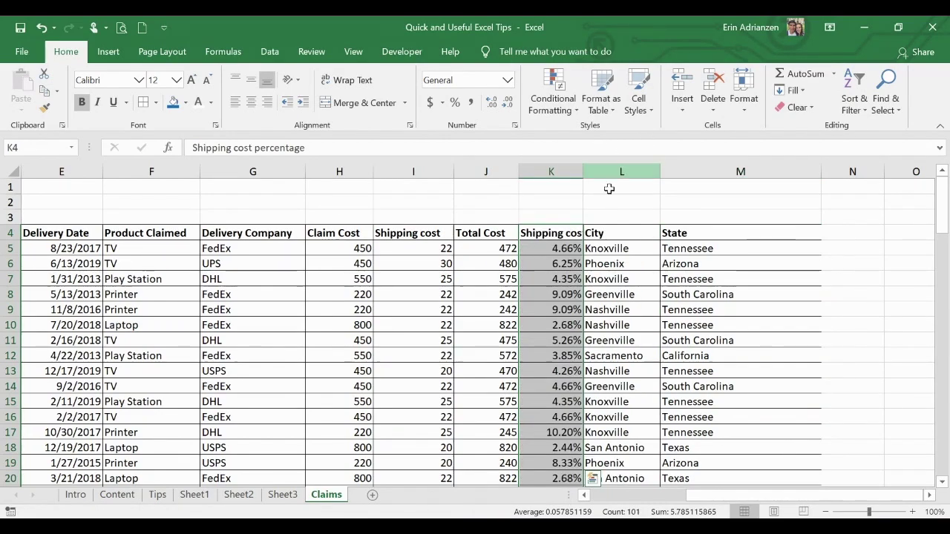
pyautogui.click(604, 248)
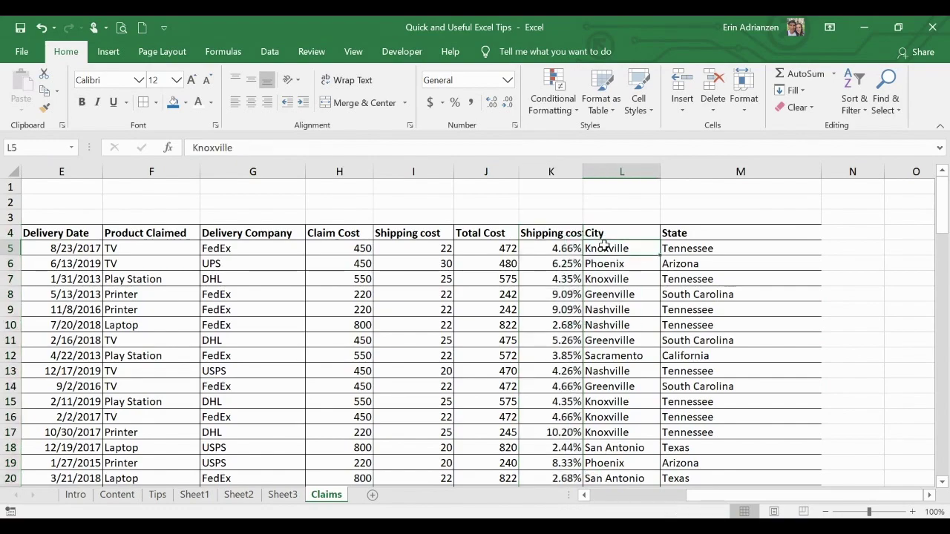
pyautogui.doubleClick(584, 173)
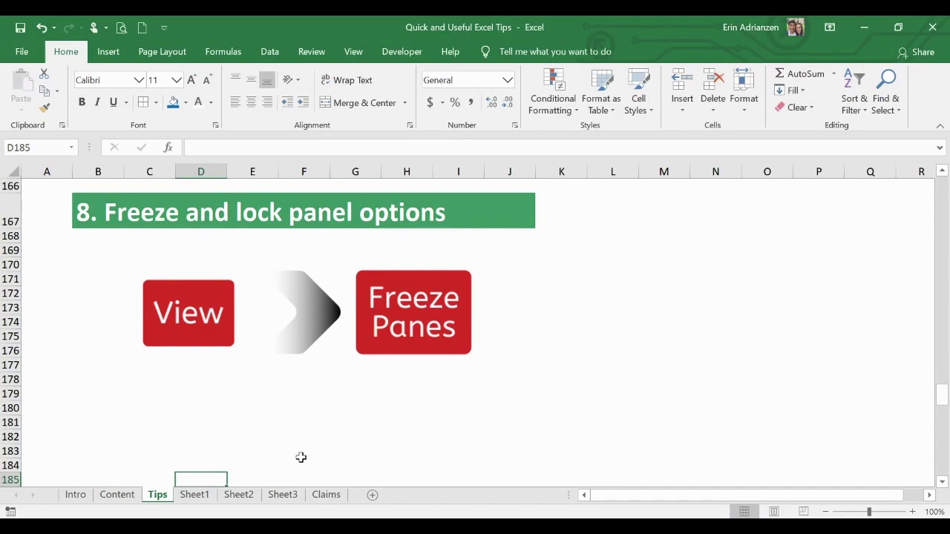
# Step: Freeze the panes at cell C5 on the Claims sheet, locking rows 1–4 and columns A–B, and check the frozen header while scrolling down
pyautogui.click(325, 495)
pyautogui.hscroll(-3, 396, 340)
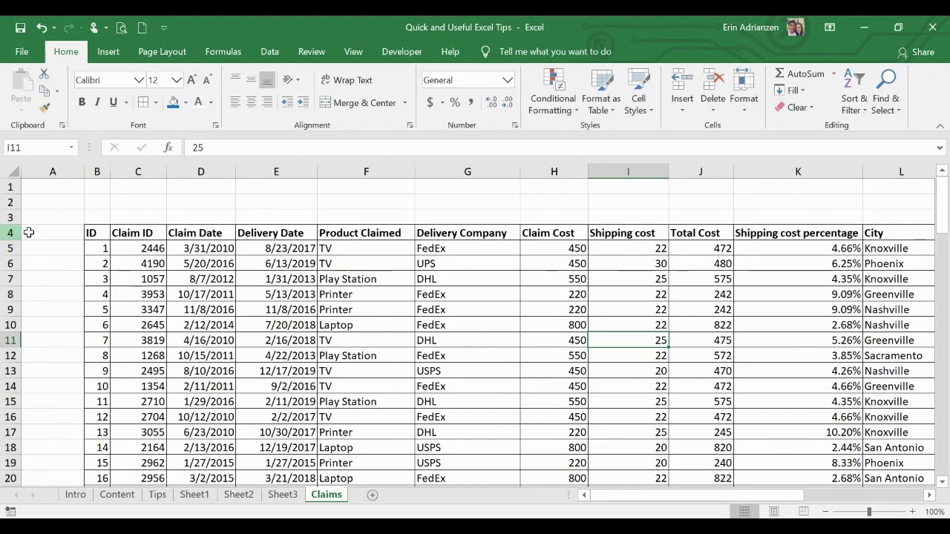
pyautogui.click(142, 251)
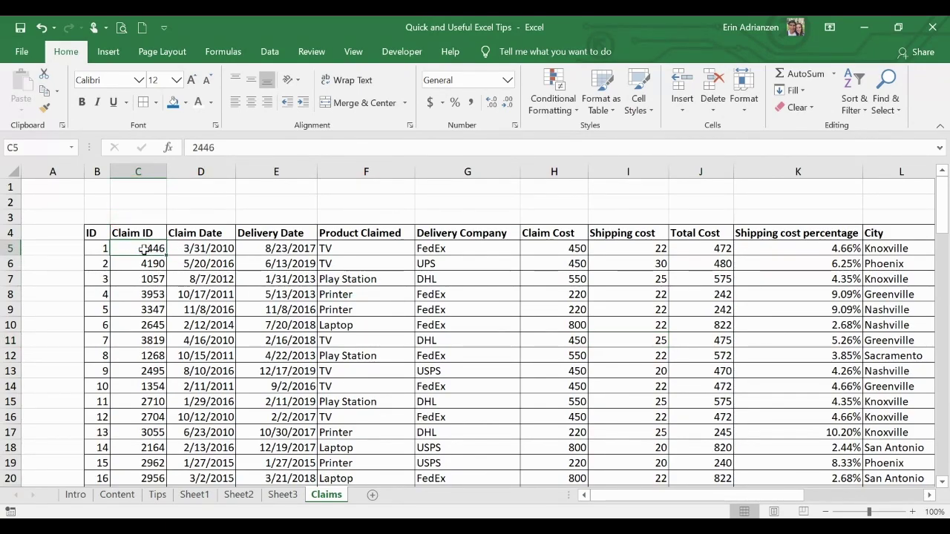
pyautogui.click(354, 52)
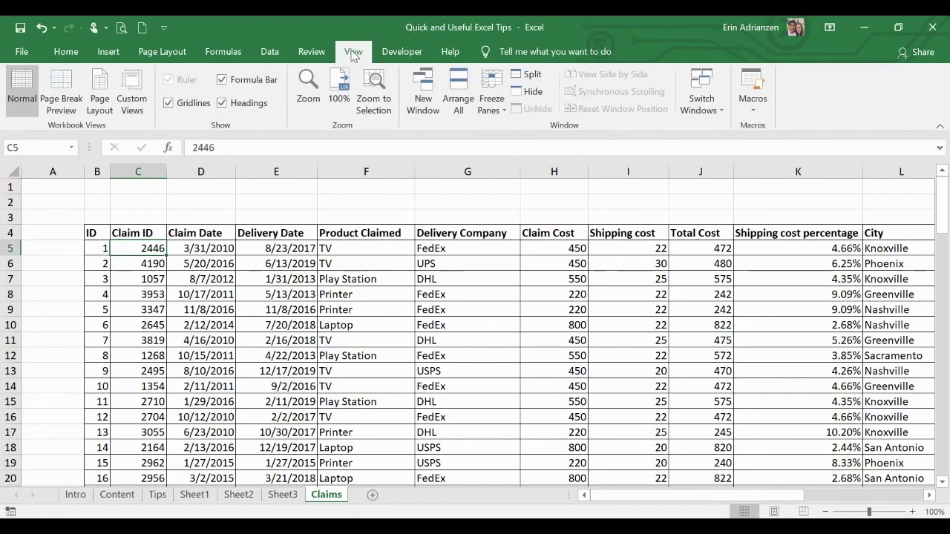
pyautogui.click(495, 104)
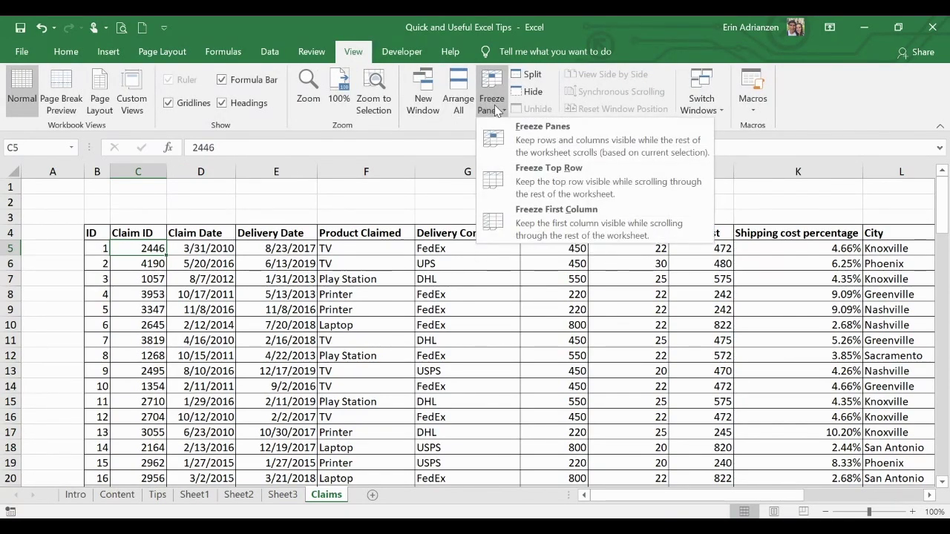
pyautogui.click(550, 139)
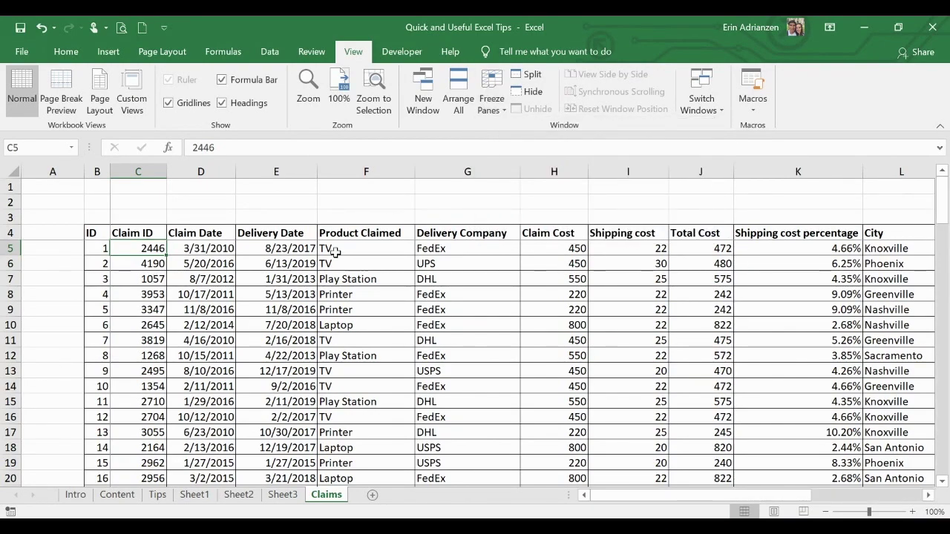
pyautogui.click(180, 292)
pyautogui.scroll(-2, 148, 250)
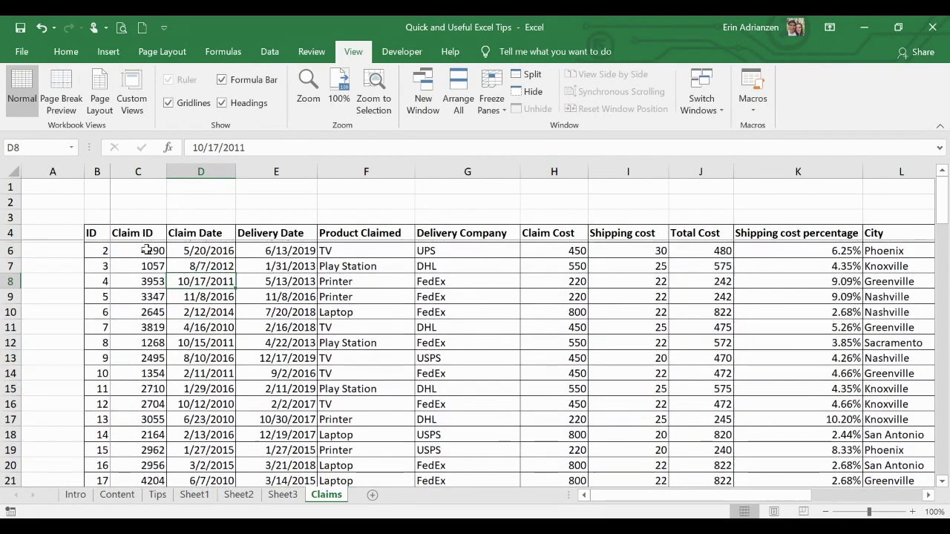
# Step: Examine how frozen rows 1–4 and columns A–B behave when viewing lower Claims records and the columns beyond State
pyautogui.scroll(-2, 147, 250)
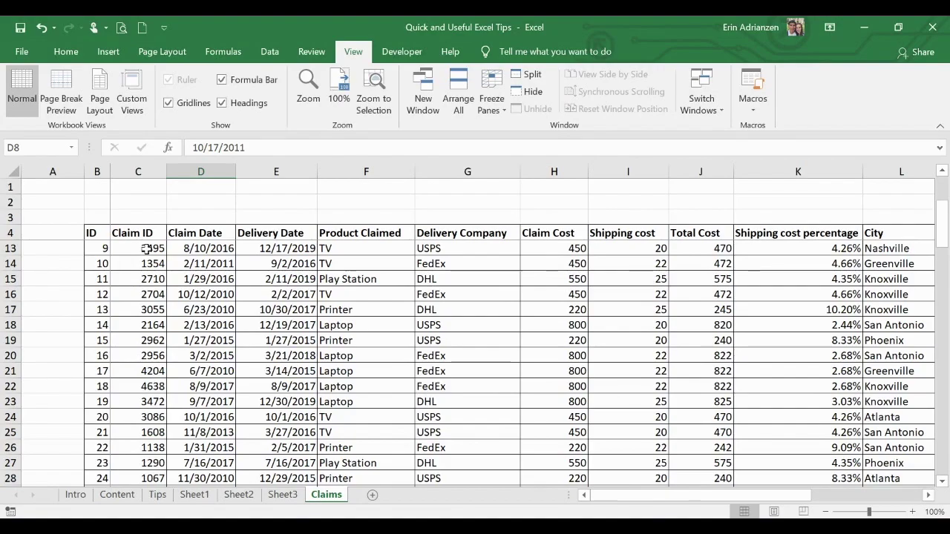
pyautogui.scroll(-2, 147, 250)
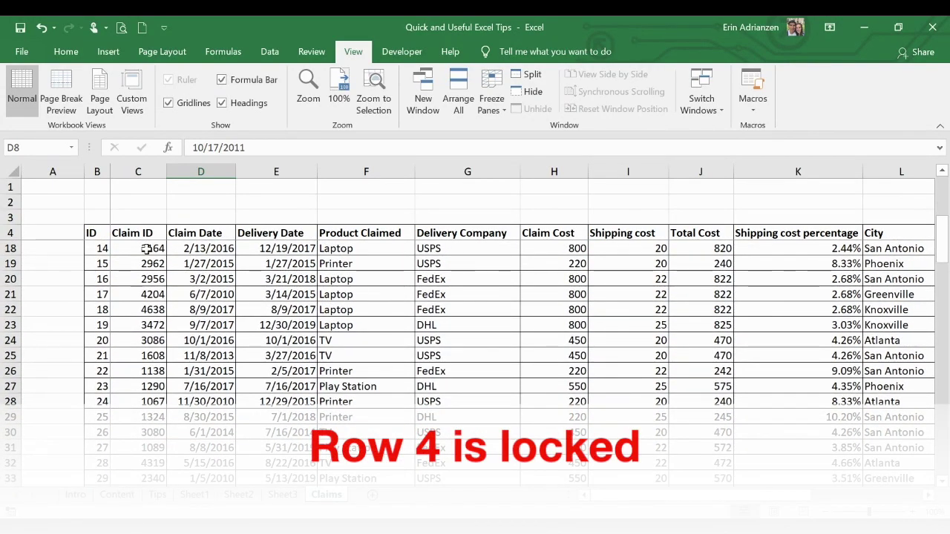
pyautogui.scroll(-1, 147, 249)
pyautogui.scroll(-3, 147, 249)
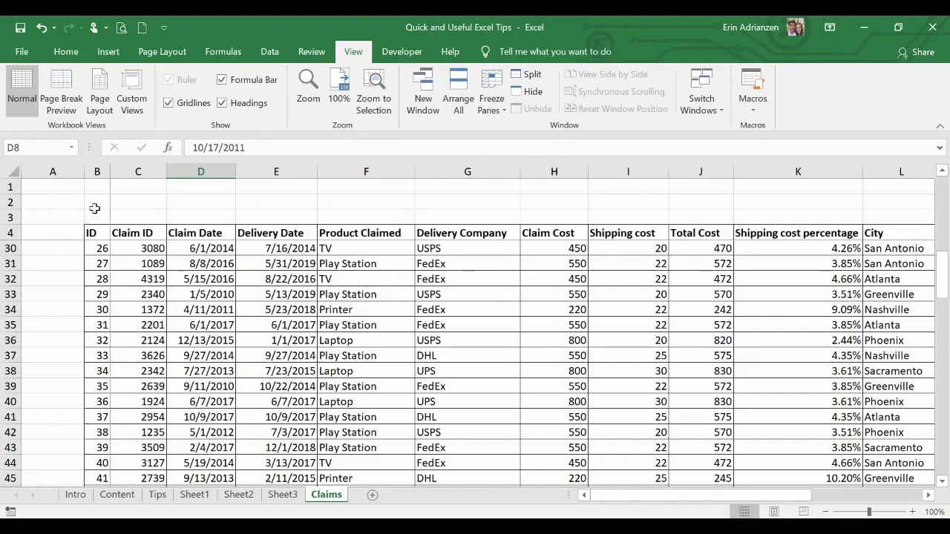
pyautogui.scroll(8, 158, 286)
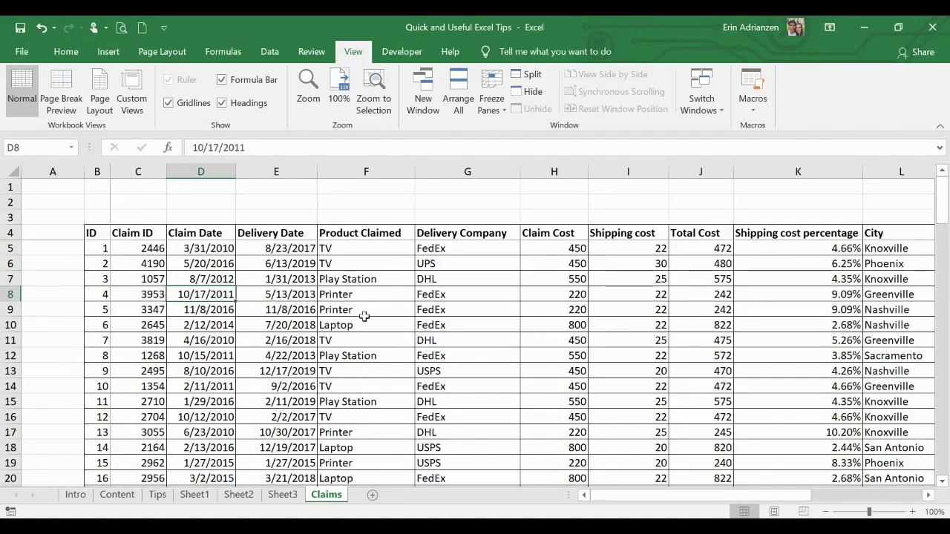
pyautogui.hscroll(4, 438, 324)
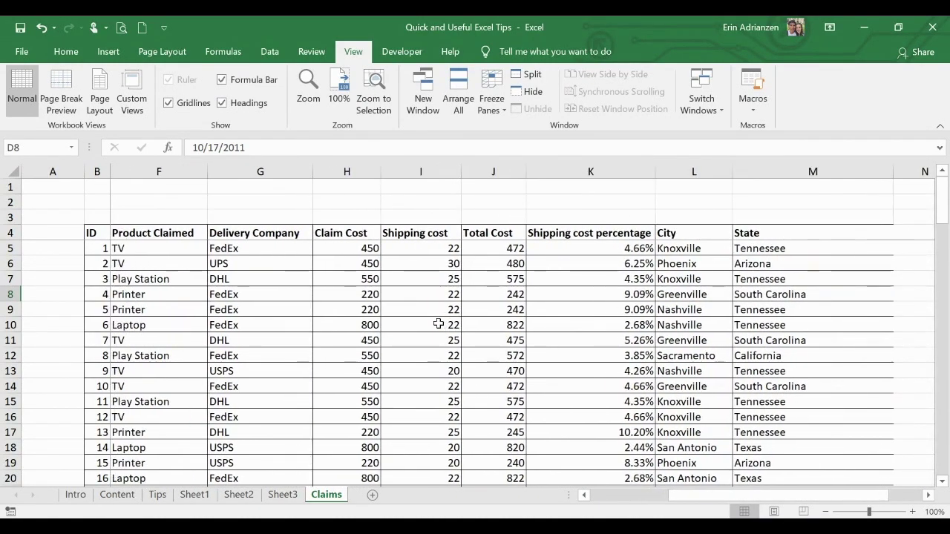
pyautogui.hscroll(1, 438, 324)
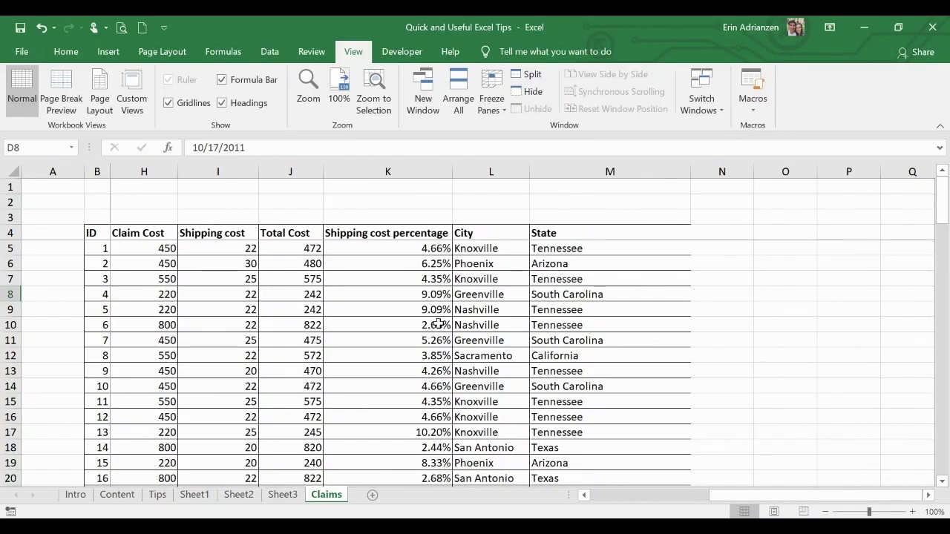
pyautogui.hscroll(3, 439, 324)
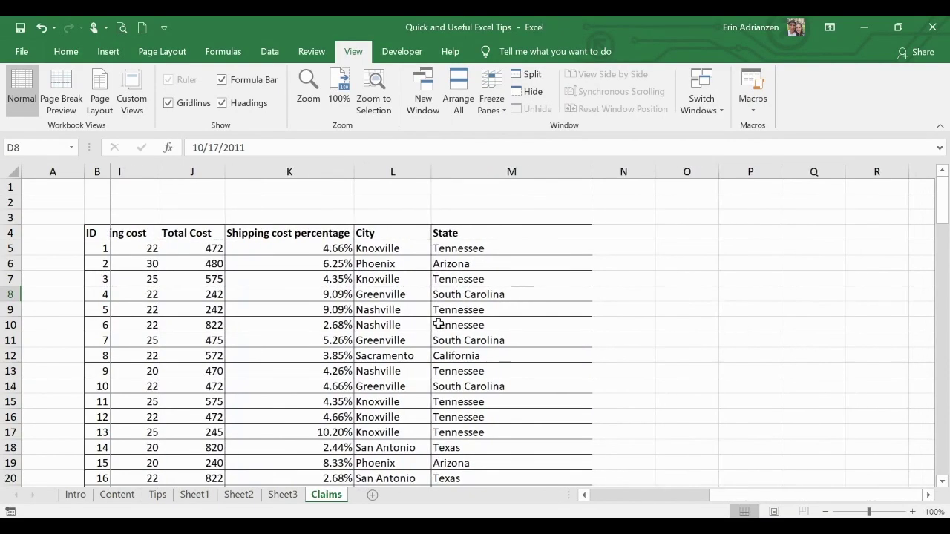
pyautogui.hscroll(-8, 439, 324)
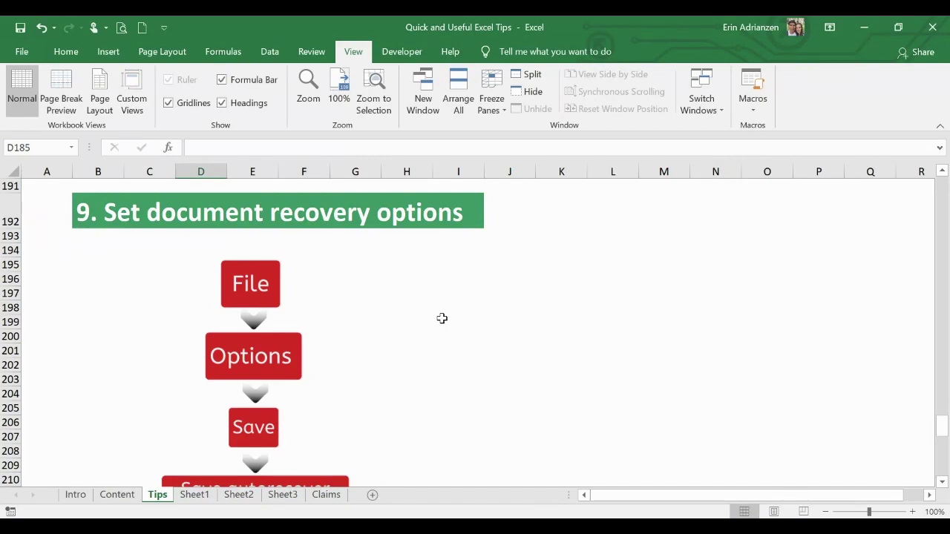
# Step: Set Excel's save options to store AutoRecover information every 5 minutes and apply the change
pyautogui.scroll(-1, 442, 319)
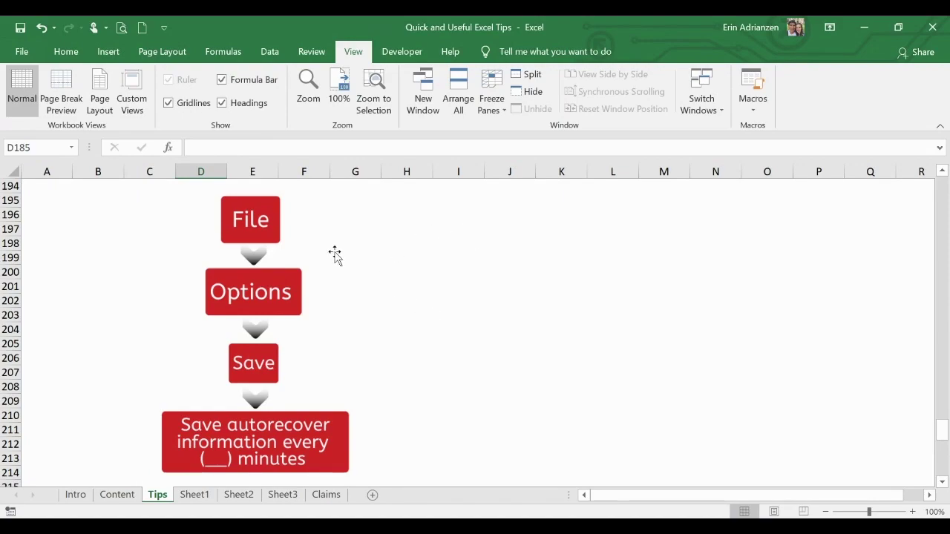
pyautogui.click(25, 52)
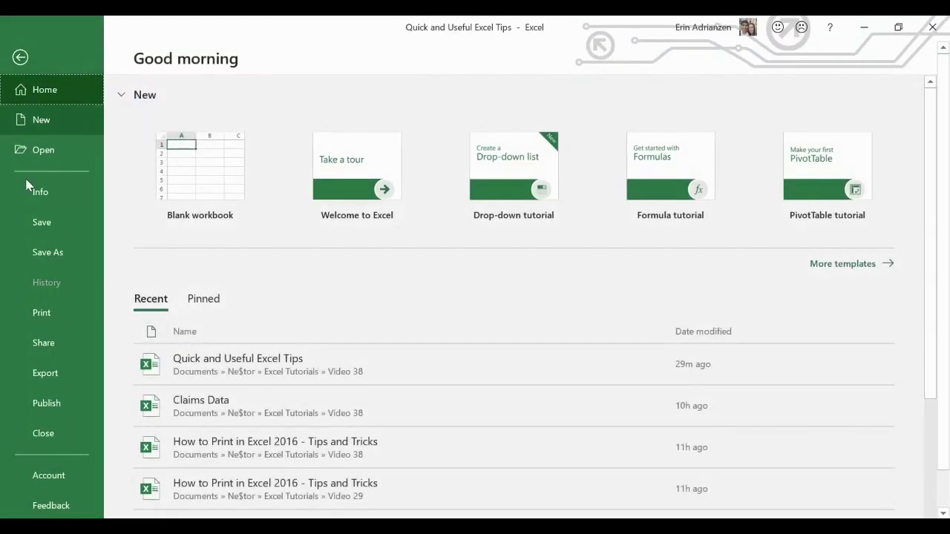
pyautogui.scroll(-1, 62, 437)
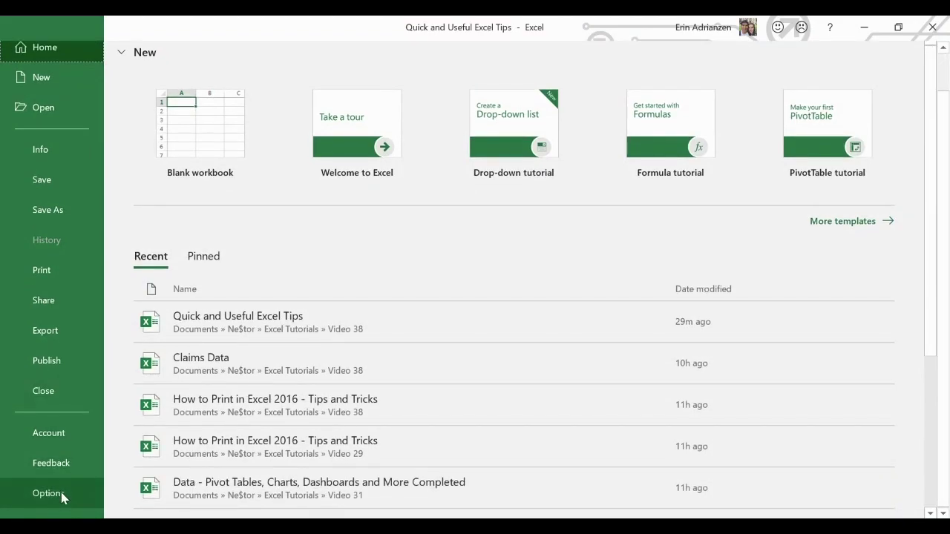
pyautogui.click(63, 499)
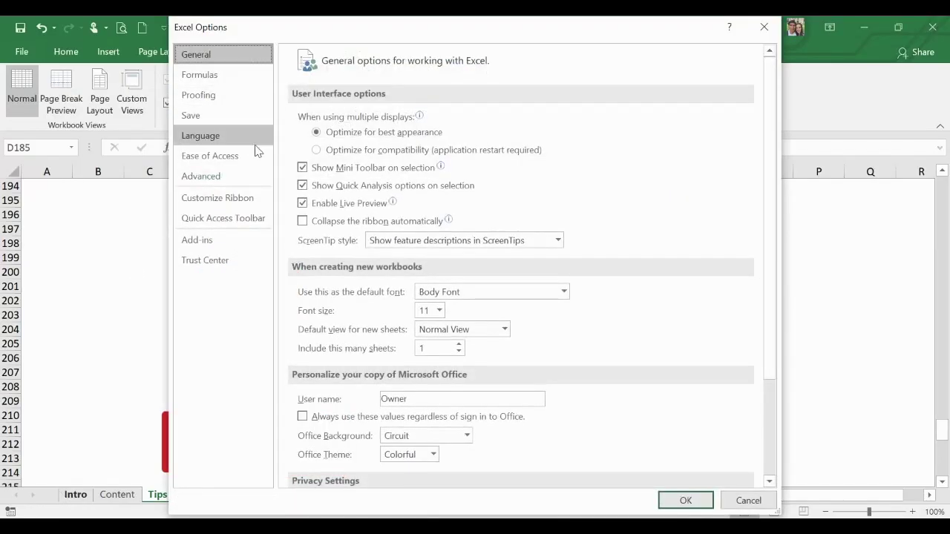
pyautogui.click(231, 130)
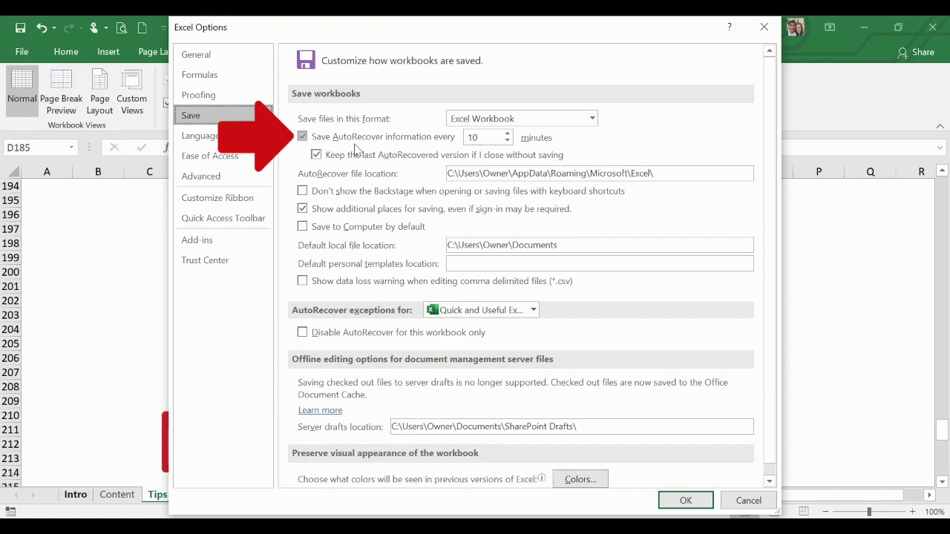
pyautogui.click(508, 143)
pyautogui.click(507, 144)
pyautogui.click(508, 143)
pyautogui.click(508, 143)
pyautogui.click(508, 144)
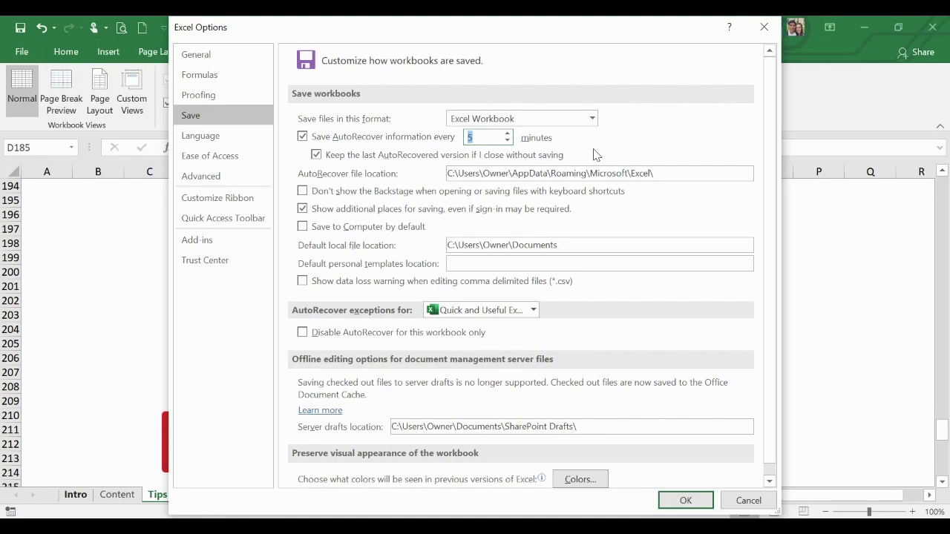
pyautogui.click(685, 501)
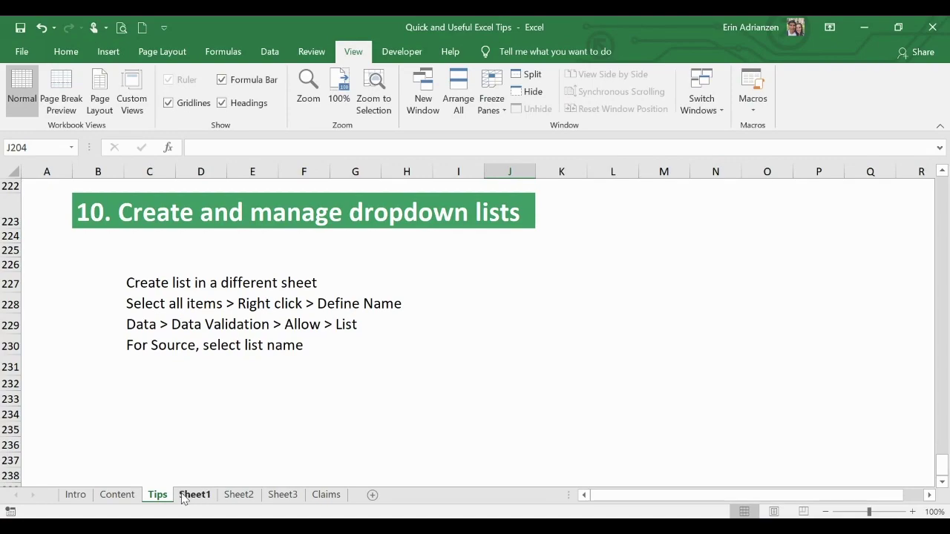
# Step: Add a new worksheet after Tips and list Peru, Venezuela, Bolivia, Chile, Ecuador and Colombia in cells B5:B10
pyautogui.click(372, 495)
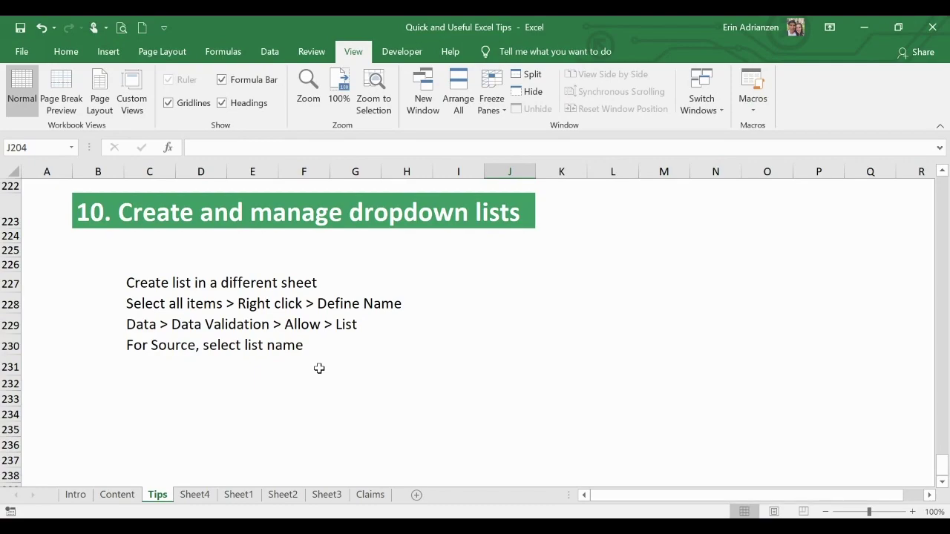
pyautogui.click(198, 499)
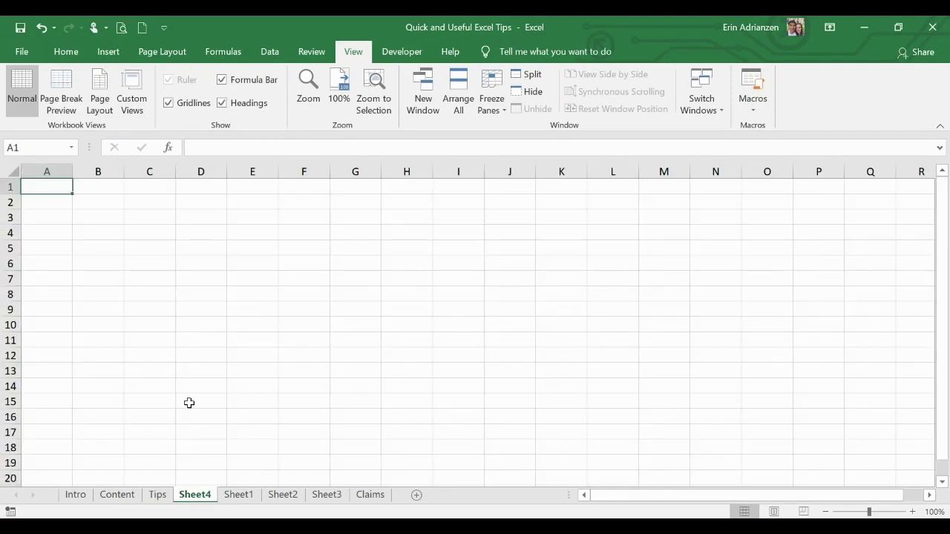
pyautogui.click(117, 248)
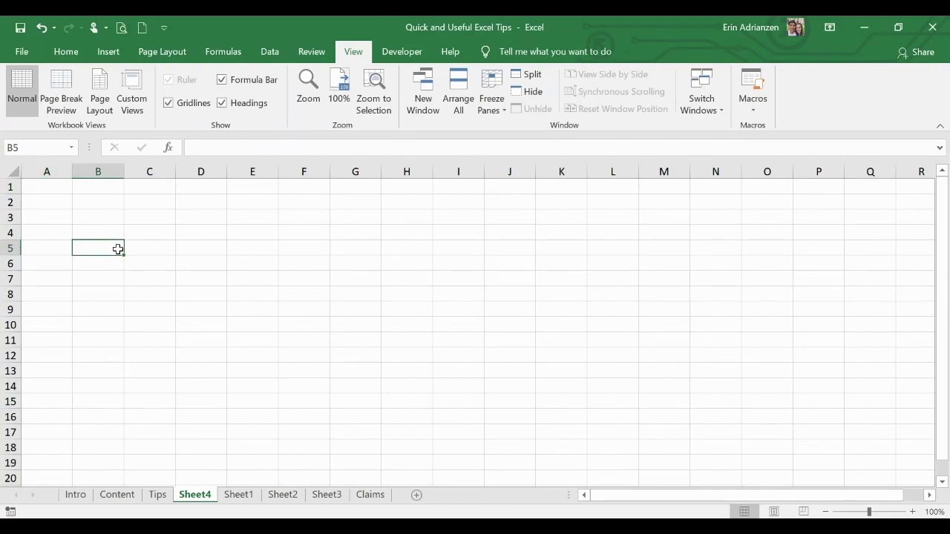
pyautogui.write('Peru')
pyautogui.press('Return')
pyautogui.write('Venezuela')
pyautogui.press('Return')
pyautogui.write('Bolivia')
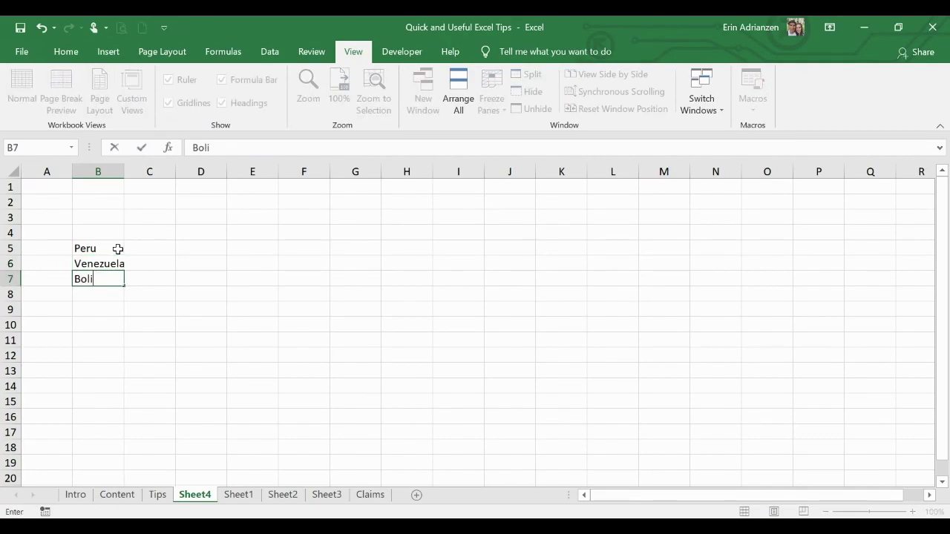
pyautogui.press('Return')
pyautogui.write('Chile')
pyautogui.press('Return')
pyautogui.write('Ecuador')
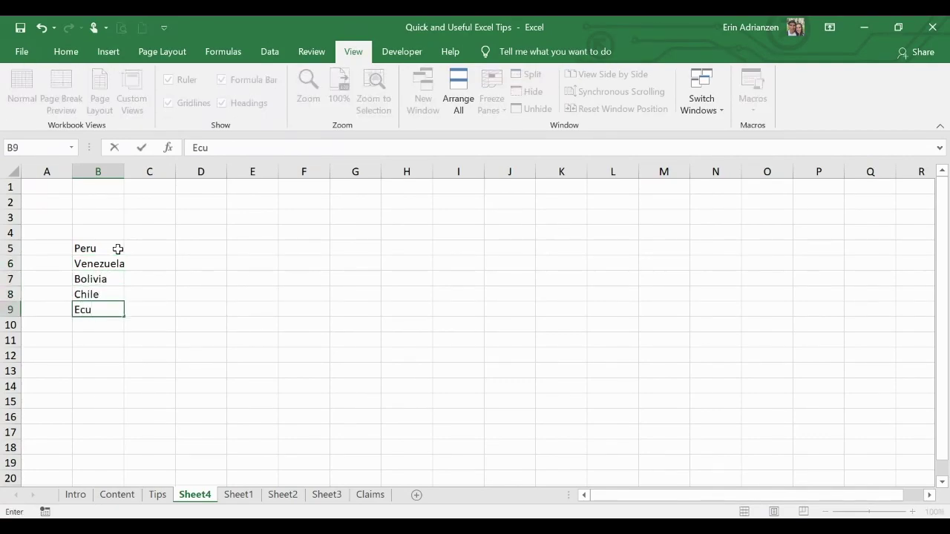
pyautogui.press('Return')
pyautogui.write('Colombia')
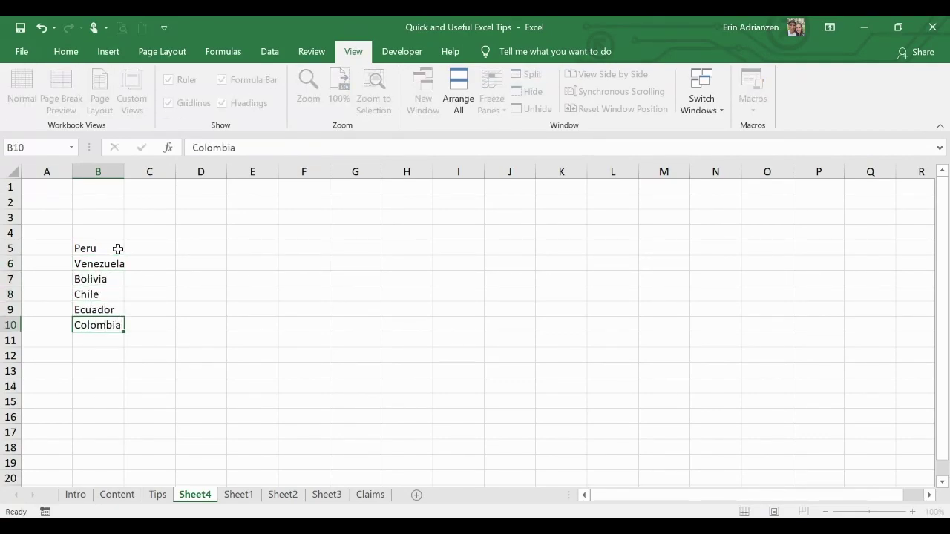
pyautogui.press('Return')
# Step: Define the name Countries for the country list in B5:B10 on Sheet4, with workbook scope
pyautogui.moveTo(102, 250); pyautogui.dragTo(104, 319)
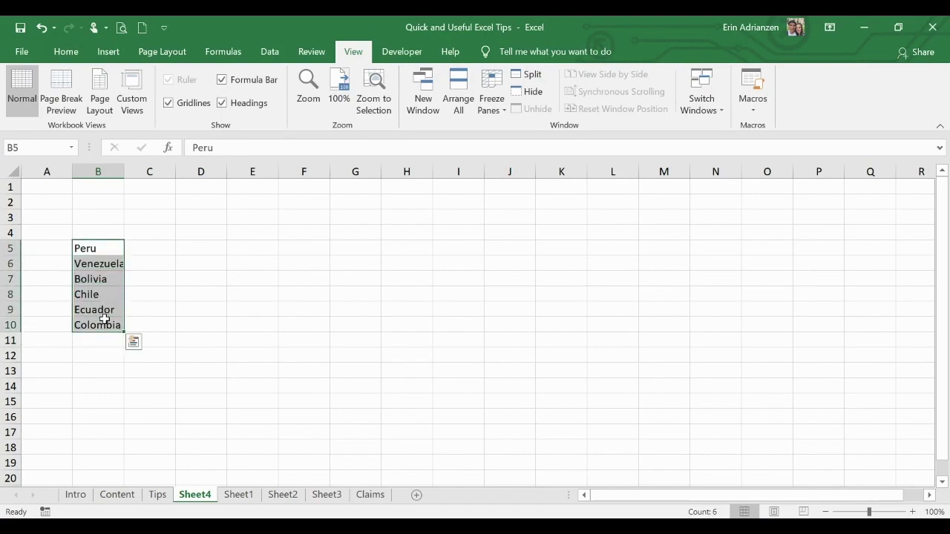
pyautogui.rightClick(123, 273)
pyautogui.click(175, 487)
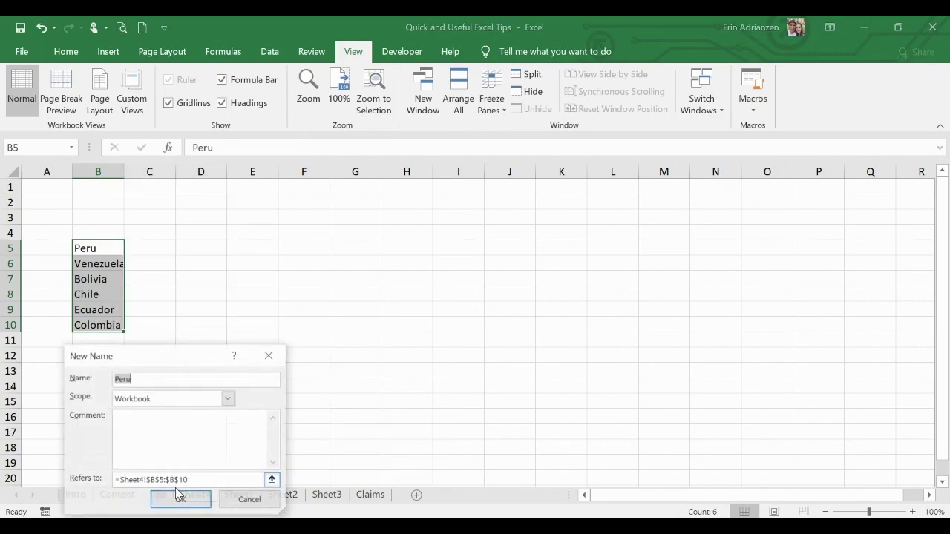
pyautogui.write('Countries')
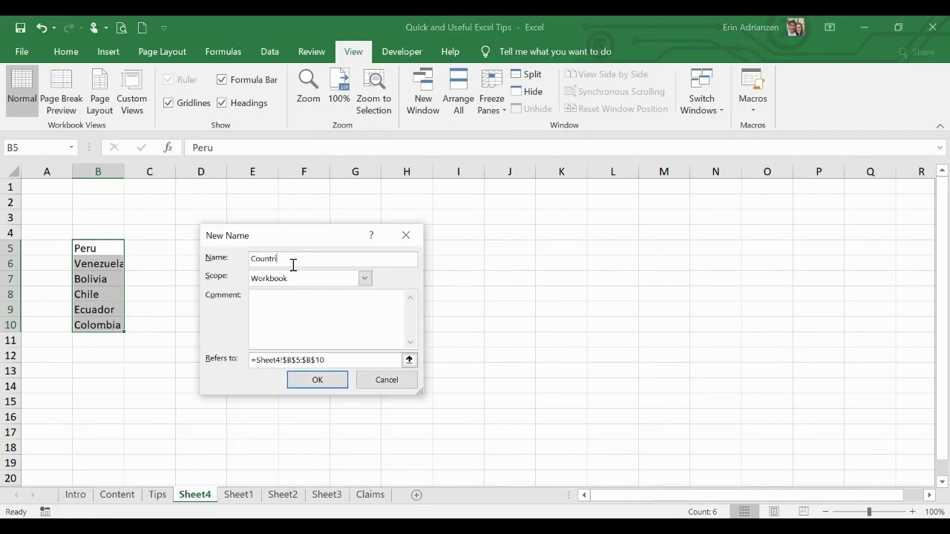
pyautogui.click(317, 380)
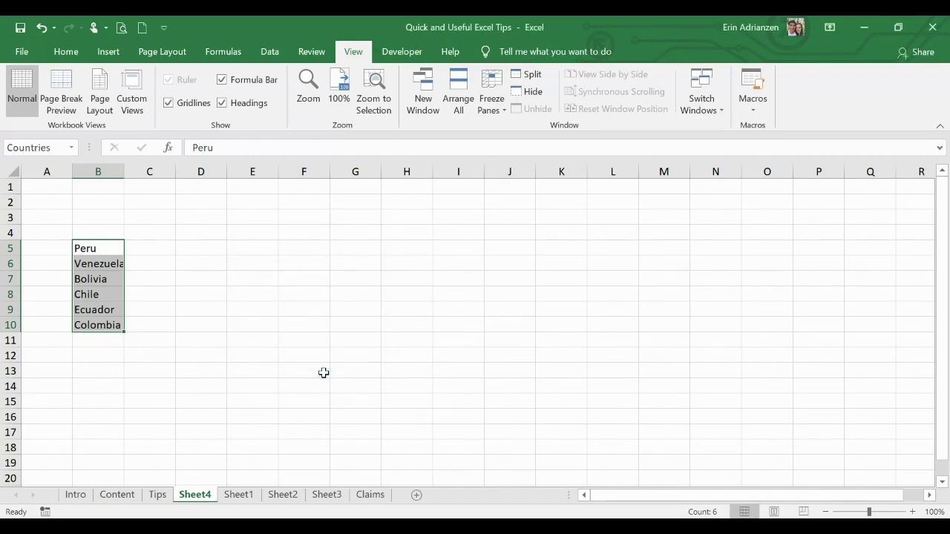
# Step: Add List data validation with the source =Countries to cell C232 on the Tips sheet
pyautogui.click(157, 495)
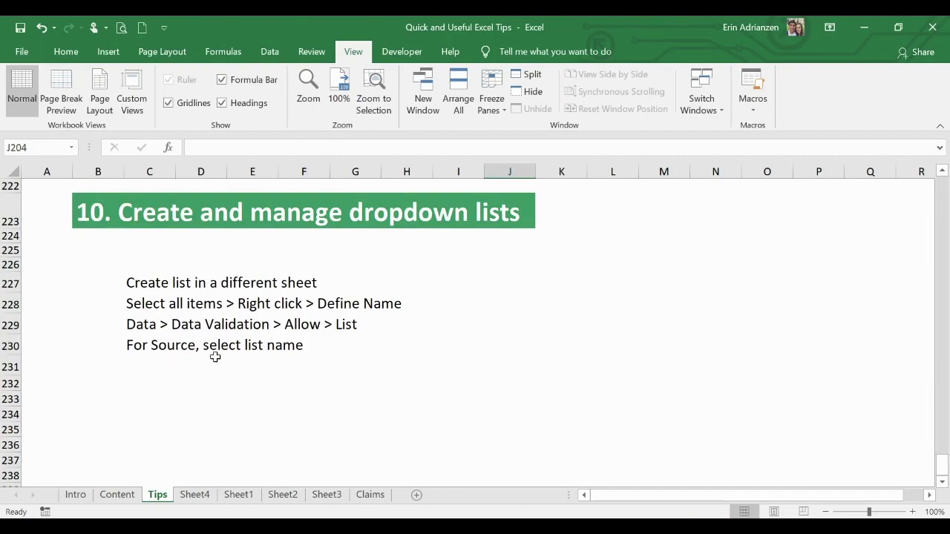
pyautogui.scroll(-1, 216, 357)
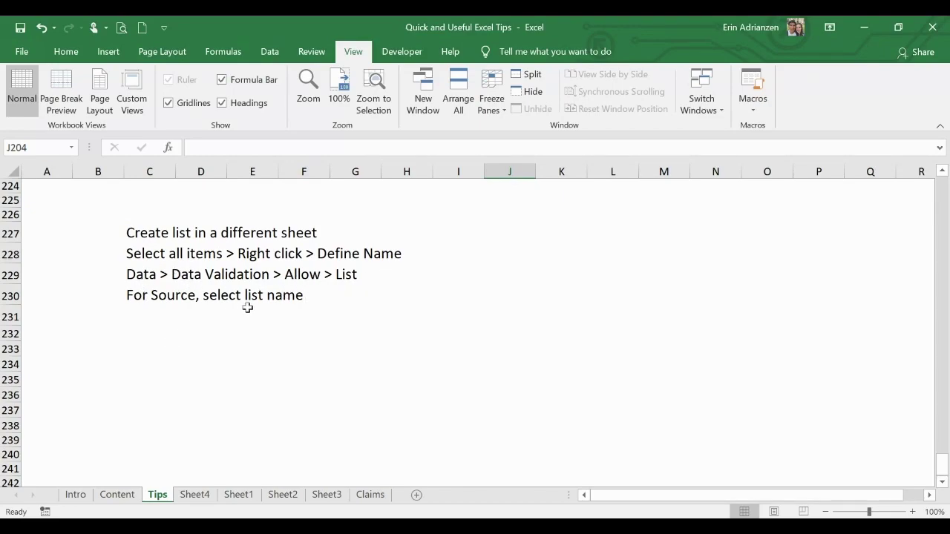
pyautogui.click(150, 337)
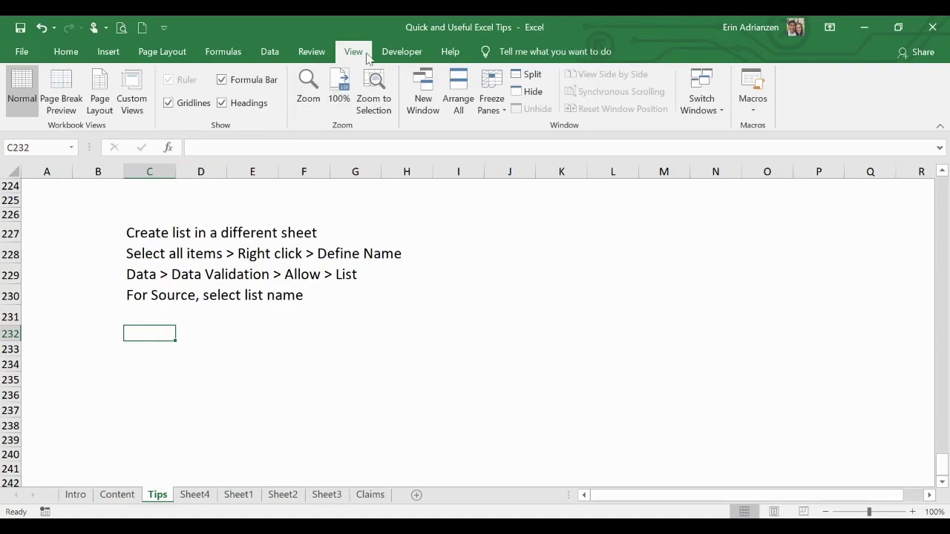
pyautogui.click(269, 52)
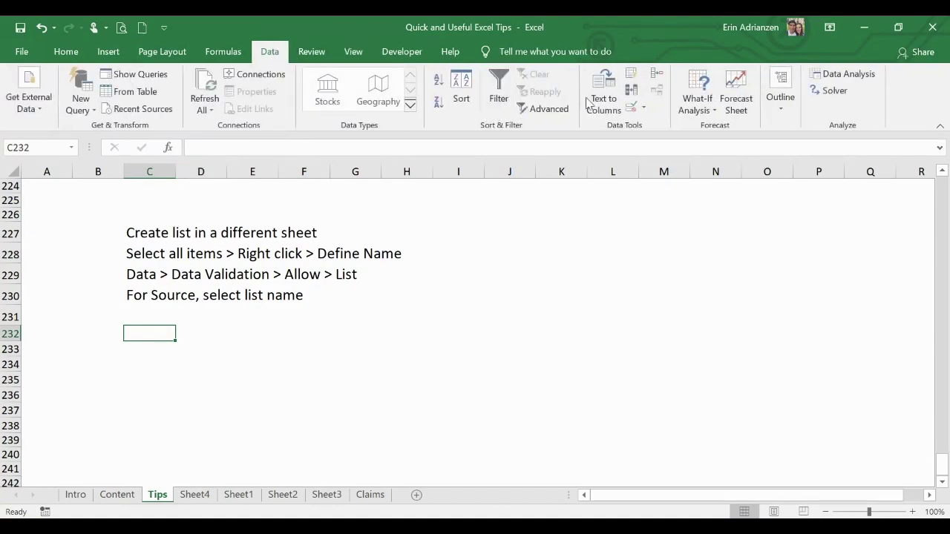
pyautogui.click(644, 109)
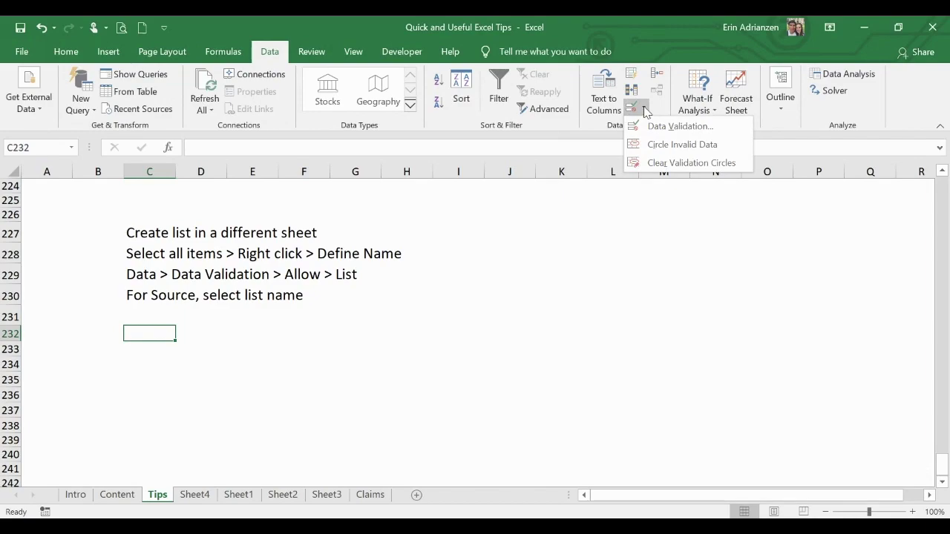
pyautogui.click(669, 127)
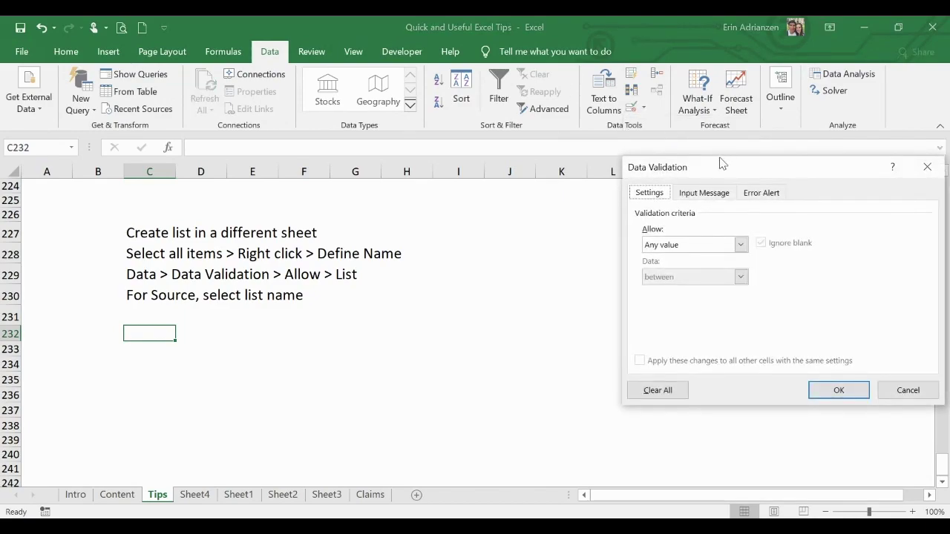
pyautogui.moveTo(720, 162); pyautogui.dragTo(611, 161)
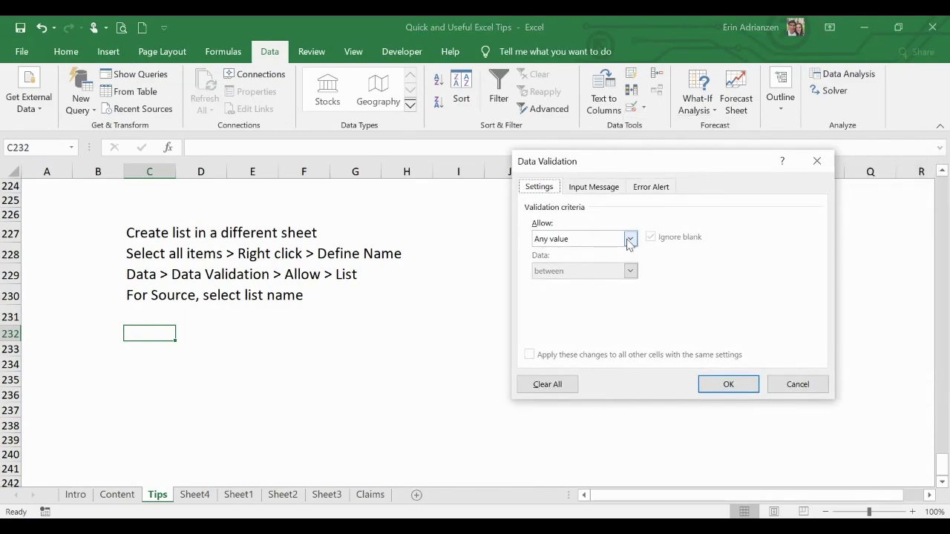
pyautogui.click(630, 239)
pyautogui.click(549, 283)
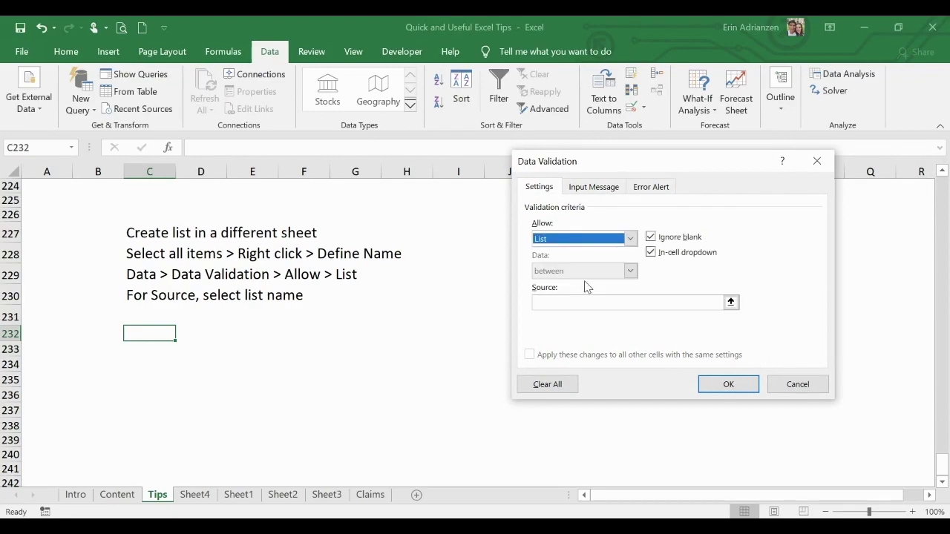
pyautogui.click(562, 302)
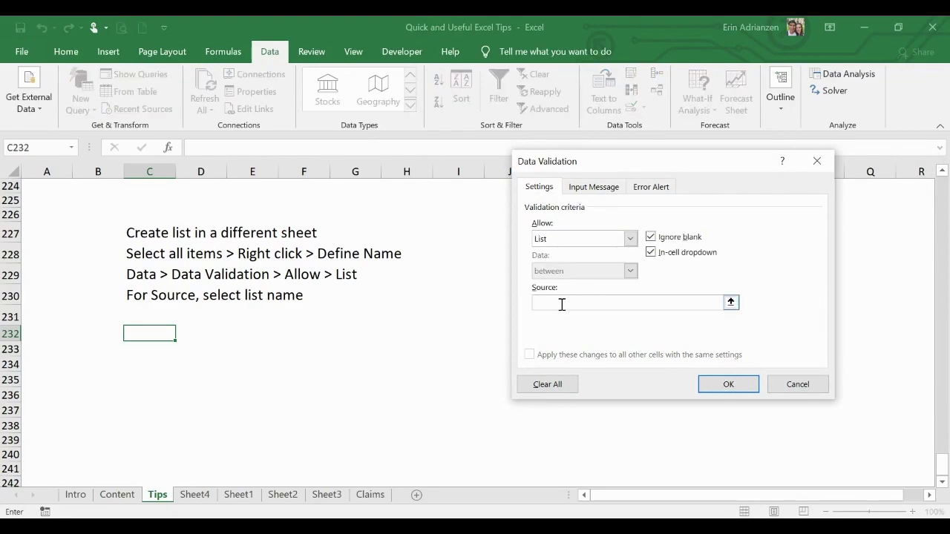
pyautogui.write('=Countries')
pyautogui.click(728, 385)
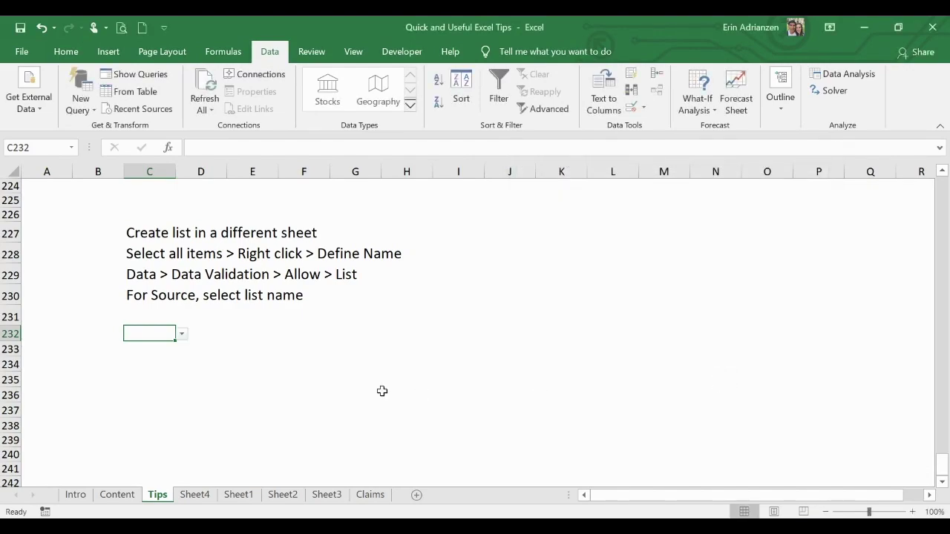
# Step: Open the dropdown in C232 to check its country options, and close it without choosing one
pyautogui.press('Down')
pyautogui.press('Down')
pyautogui.press('Right')
pyautogui.click(158, 333)
pyautogui.click(181, 335)
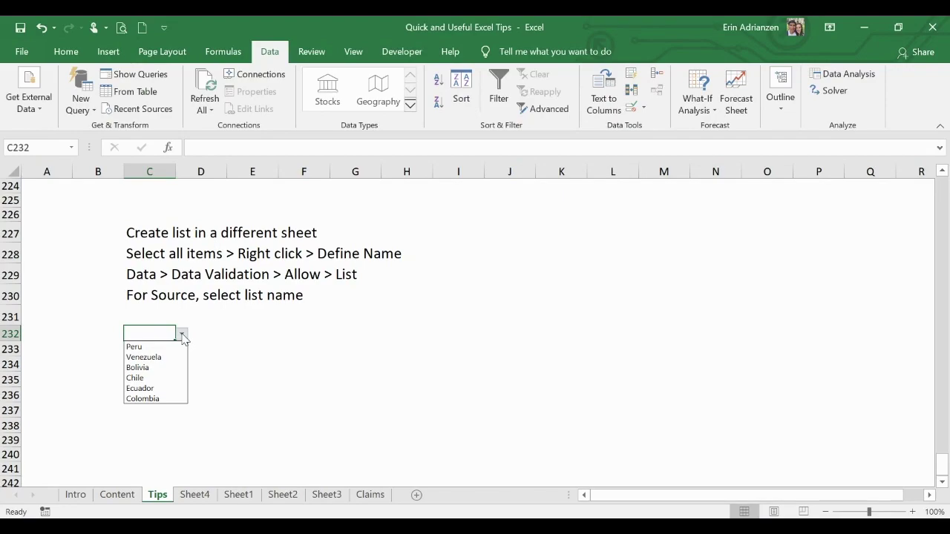
pyautogui.click(225, 348)
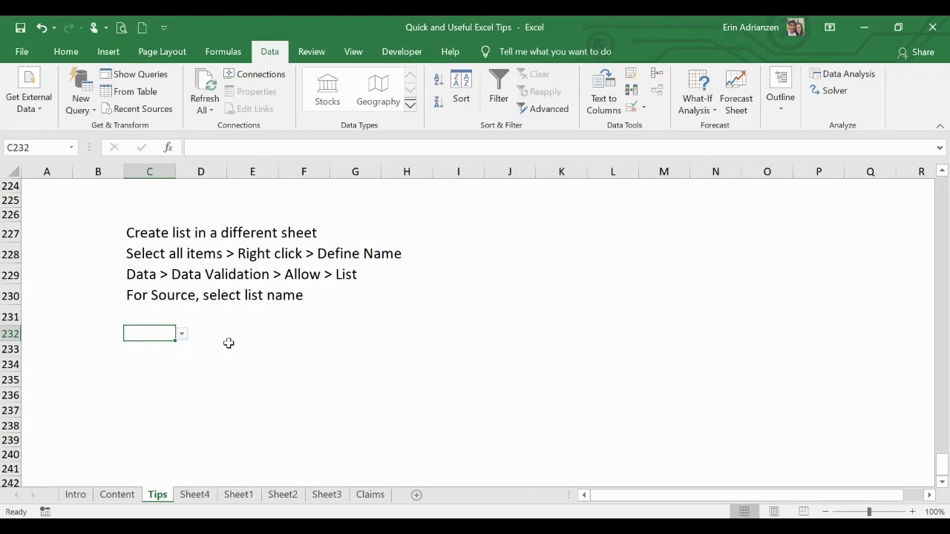
pyautogui.click(183, 362)
# Step: Copy the dropdown cell C232 to E232 and check the options in the copied dropdown
pyautogui.click(161, 332)
pyautogui.hotkey('ctrl', 'c')
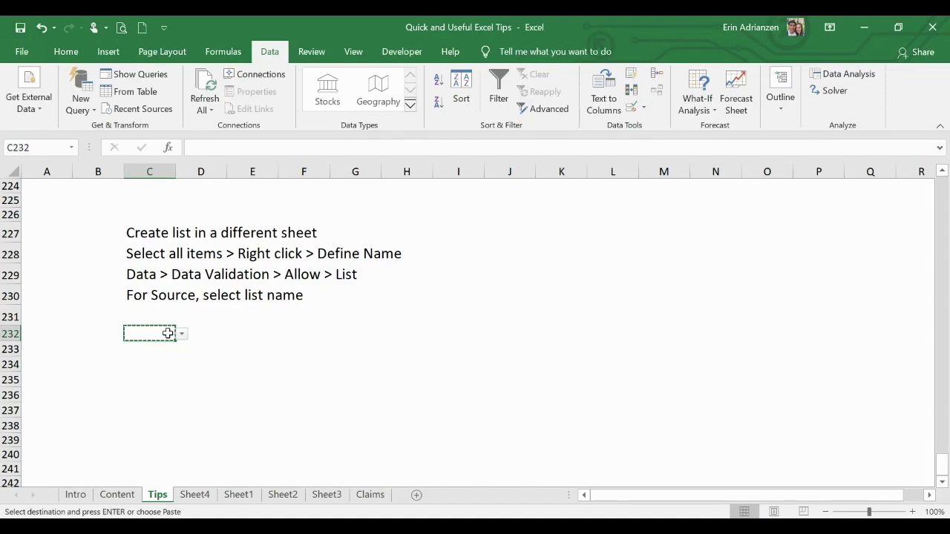
pyautogui.click(239, 330)
pyautogui.hotkey('ctrl', 'v')
pyautogui.click(368, 330)
pyautogui.click(265, 333)
pyautogui.click(285, 335)
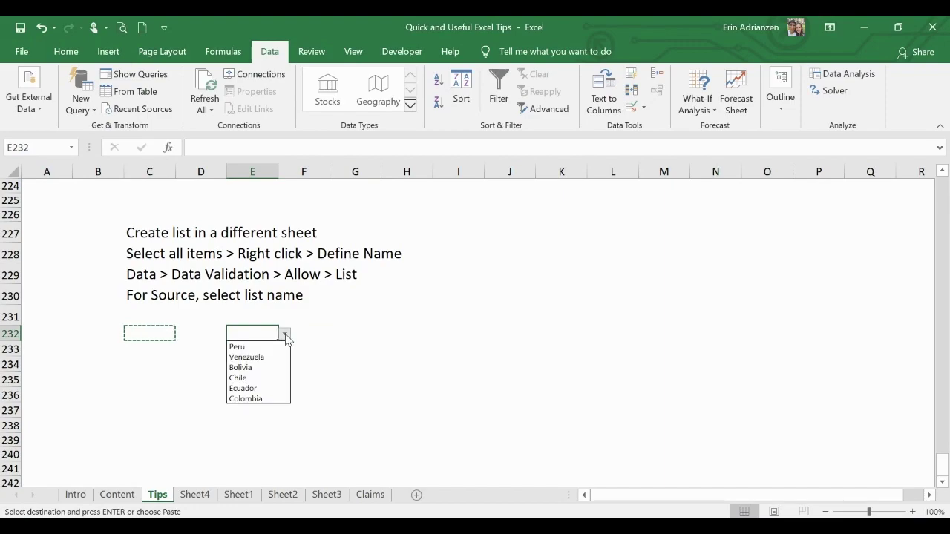
pyautogui.click(287, 339)
pyautogui.scroll(2, 354, 346)
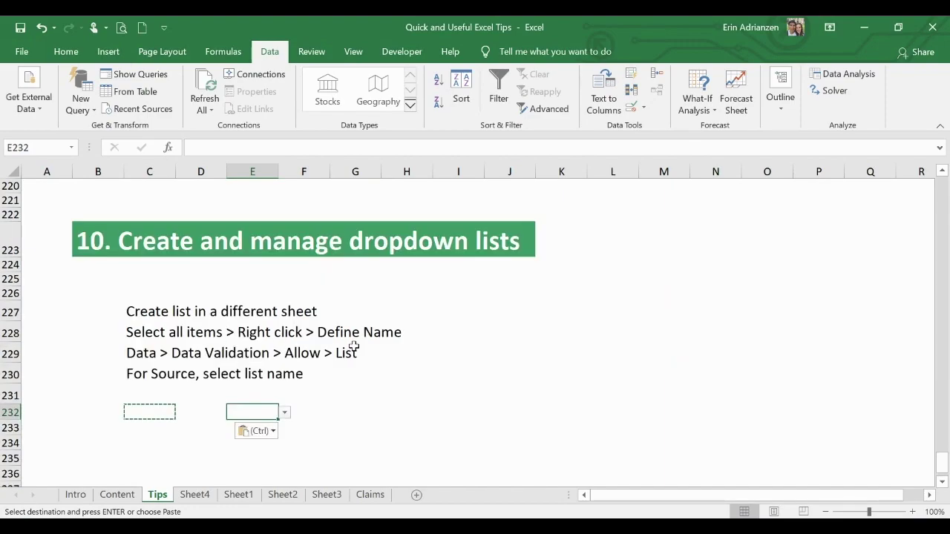